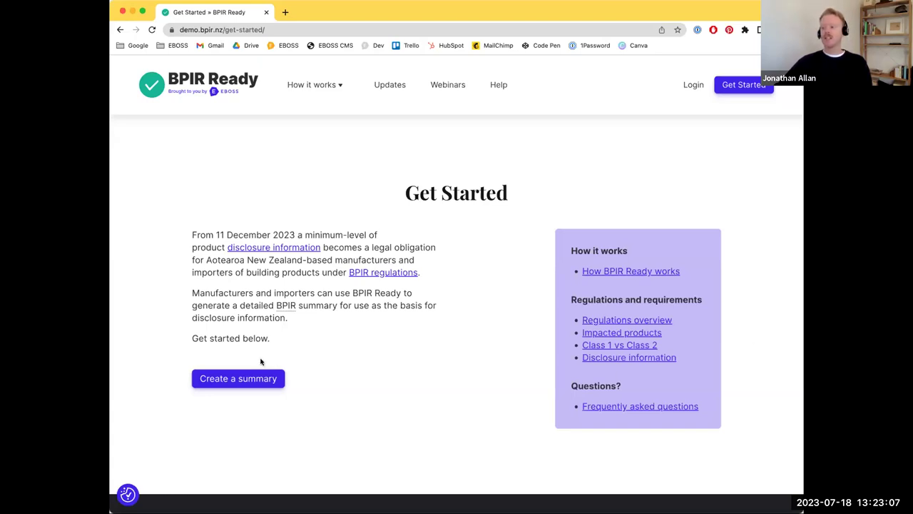
Start creating a summary and log in with the saved account e-mail and password.
click(241, 379)
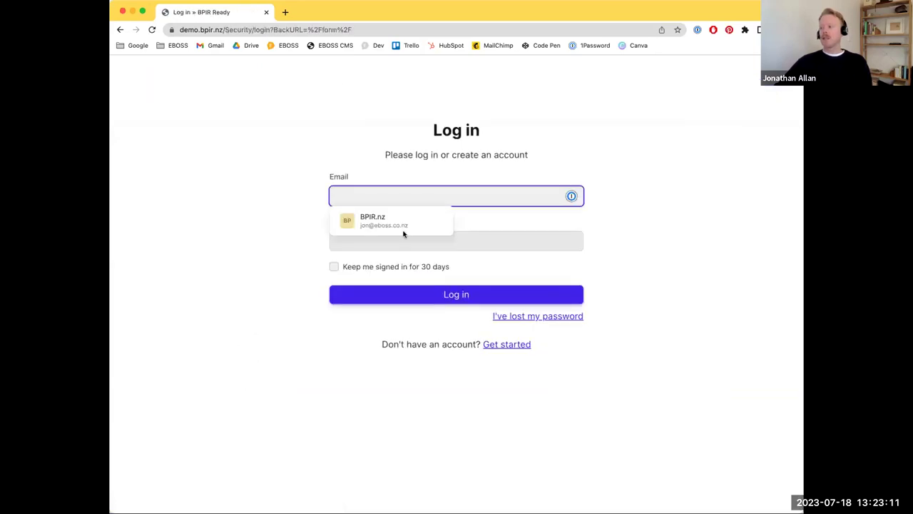
click(389, 221)
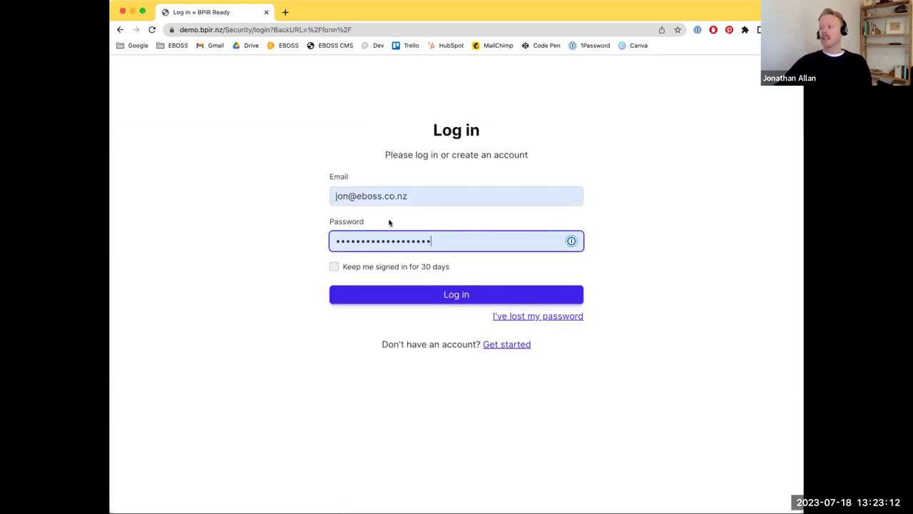
click(415, 301)
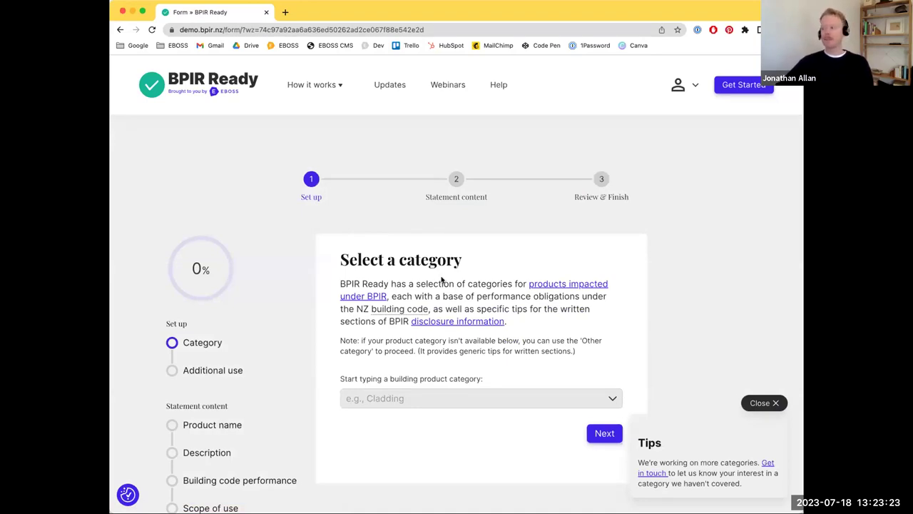
Look through the form's outline of Set up, Statement content and Review & Finish sections.
scroll(231, 340, down, 1)
scroll(231, 340, down, 5)
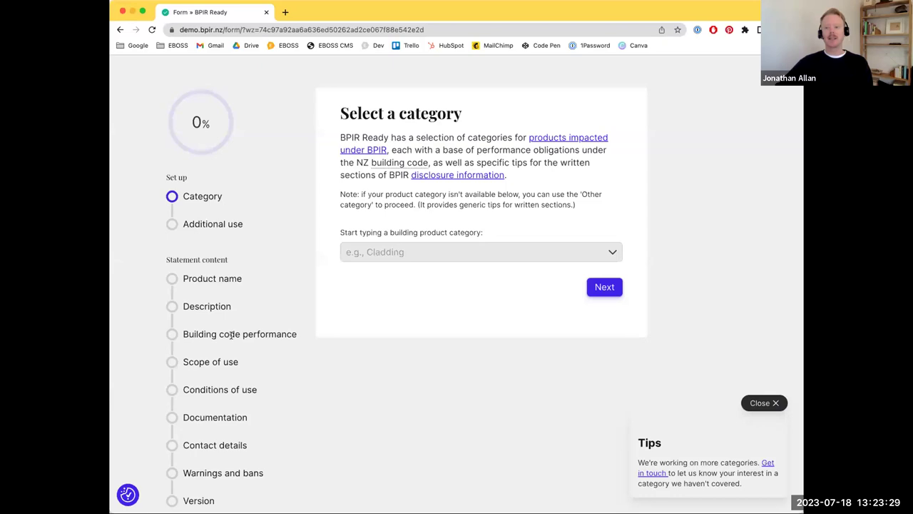
scroll(231, 334, down, 3)
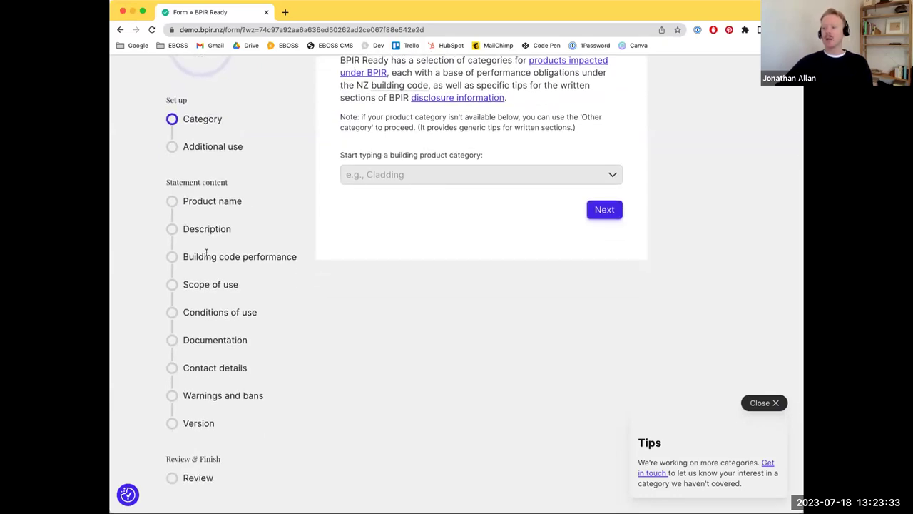
scroll(239, 285, up, 5)
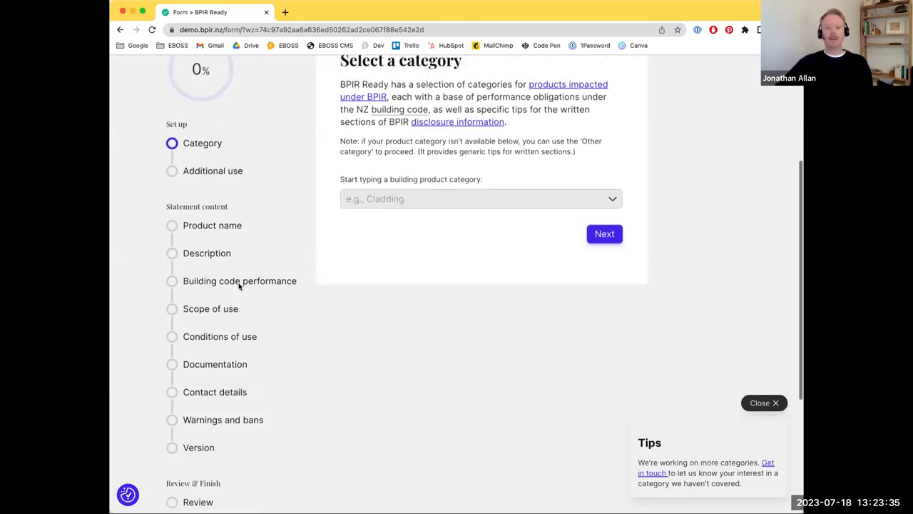
scroll(239, 286, up, 2)
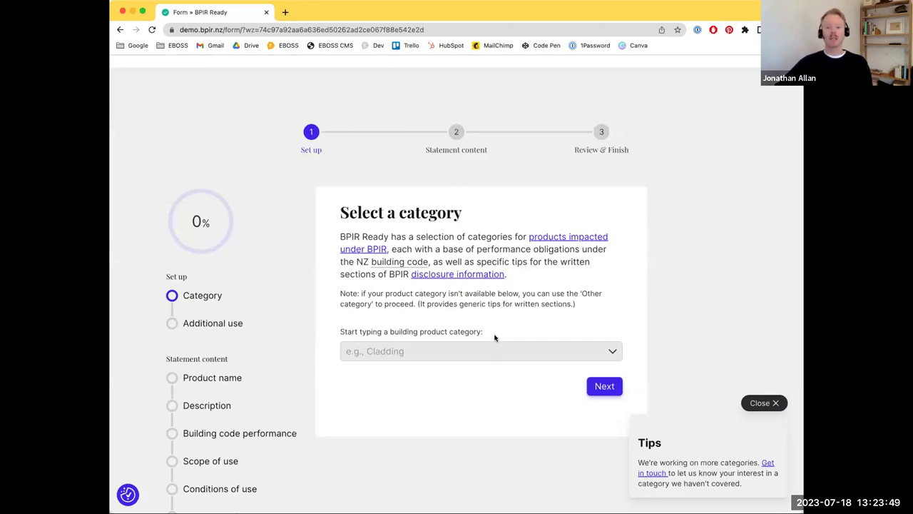
scroll(487, 326, down, 1)
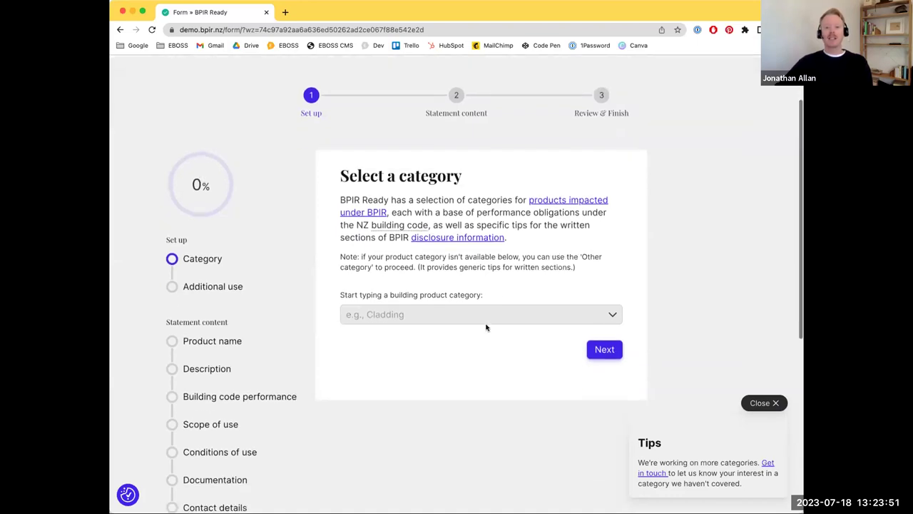
Choose Floor coverings as the building product category and show its additional details on building code clauses.
click(482, 313)
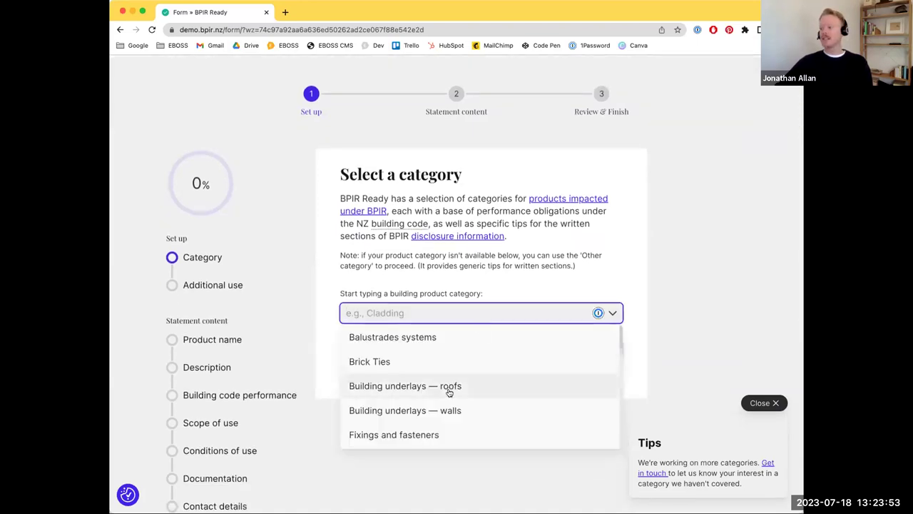
scroll(442, 407, down, 2)
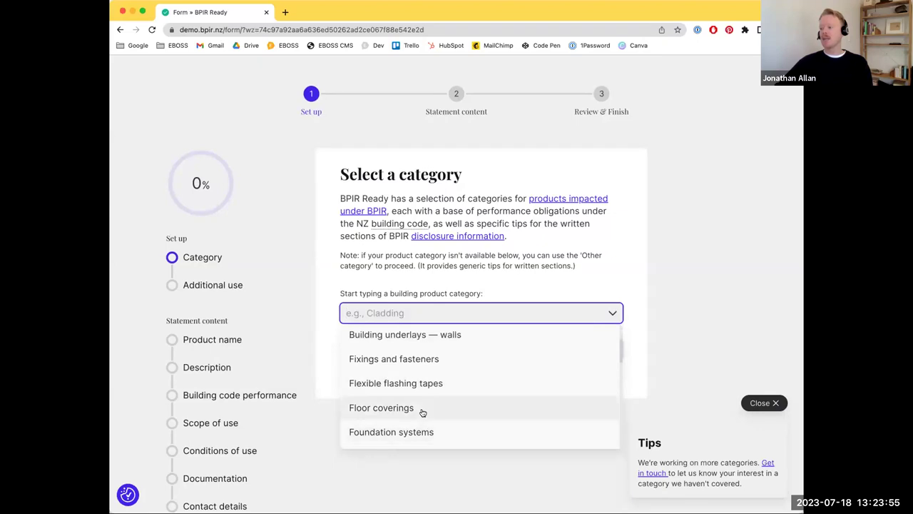
click(422, 412)
scroll(567, 350, down, 2)
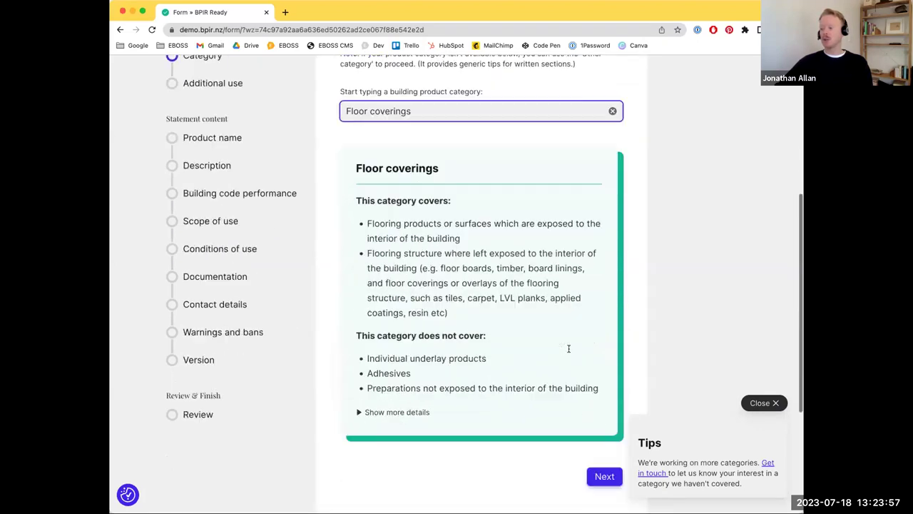
scroll(569, 348, down, 1)
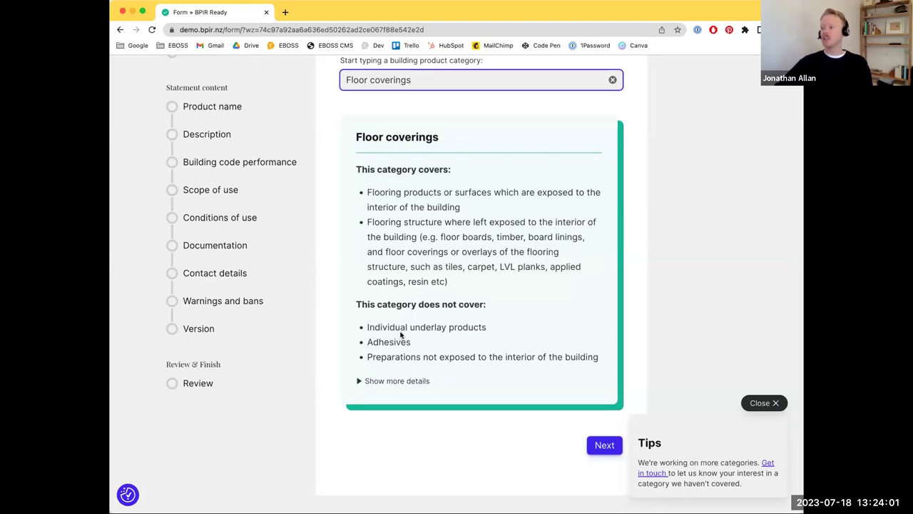
click(360, 381)
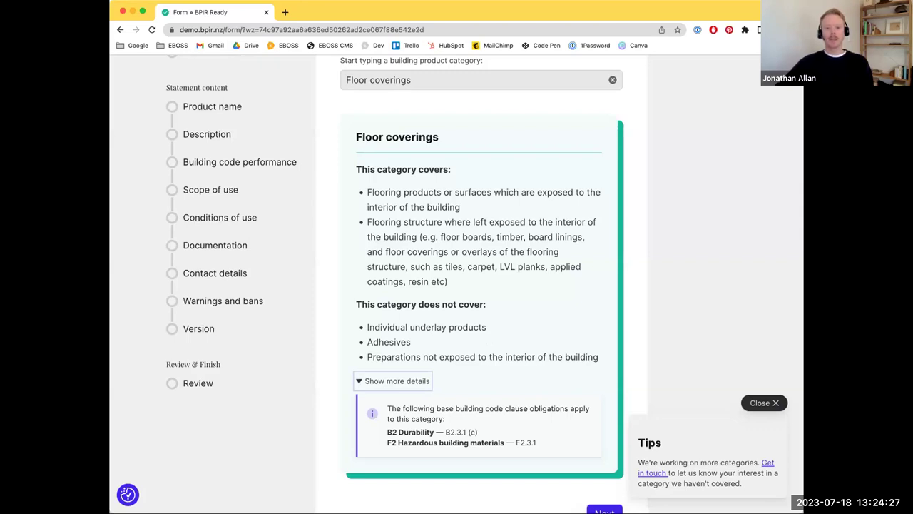
scroll(567, 138, up, 1)
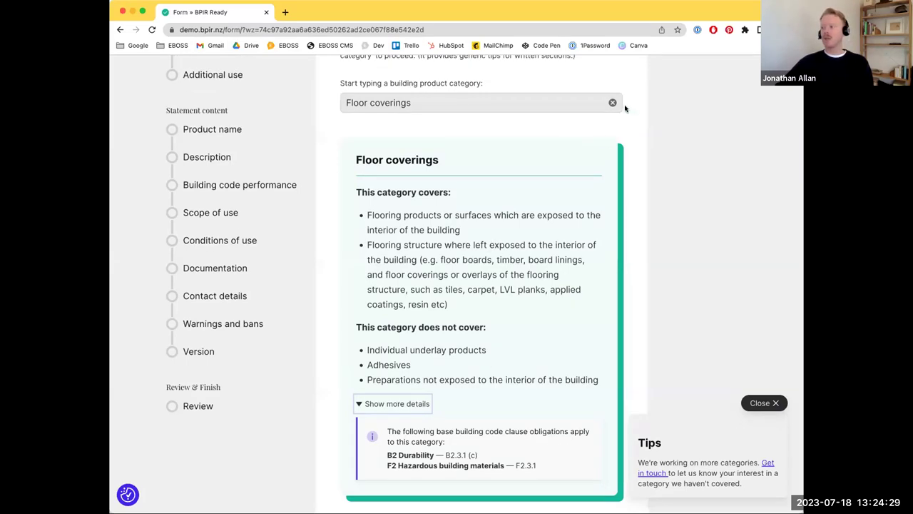
Replace the product category with Other category and read through its coverage description.
click(612, 103)
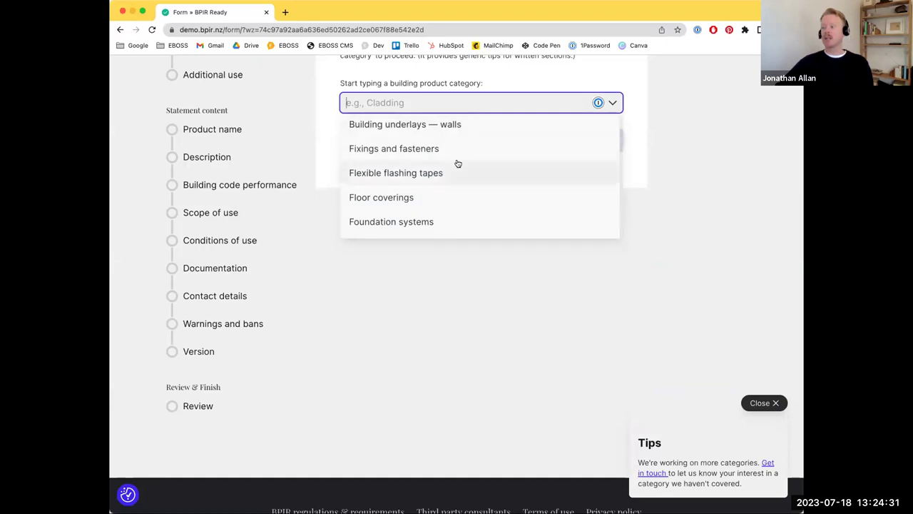
scroll(449, 153, up, 1)
text(other)
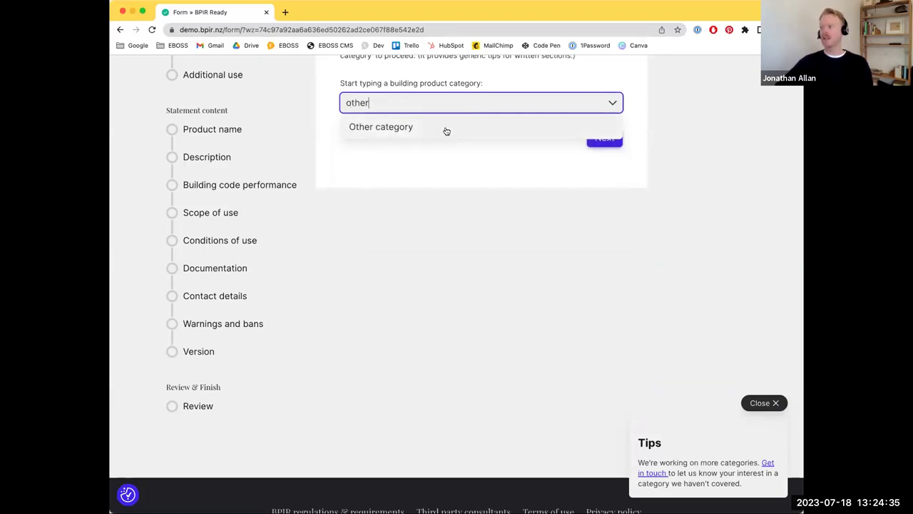
click(446, 129)
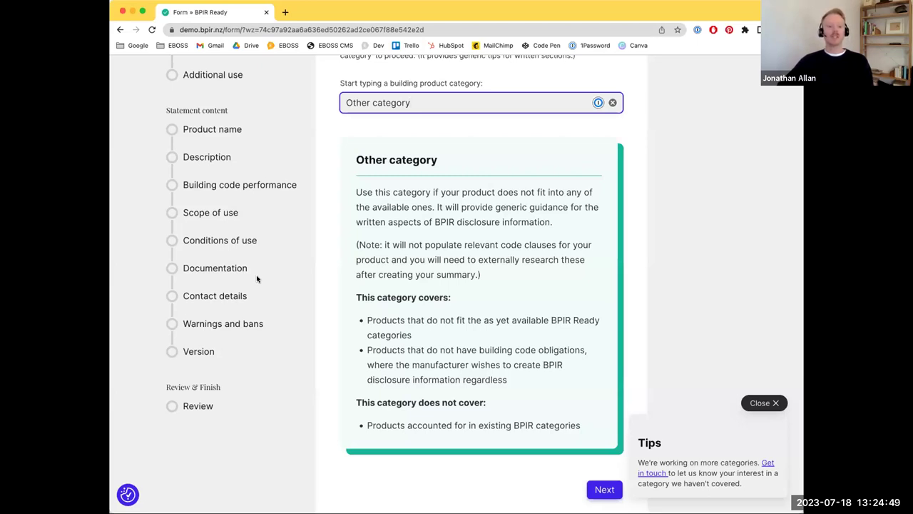
scroll(449, 314, down, 2)
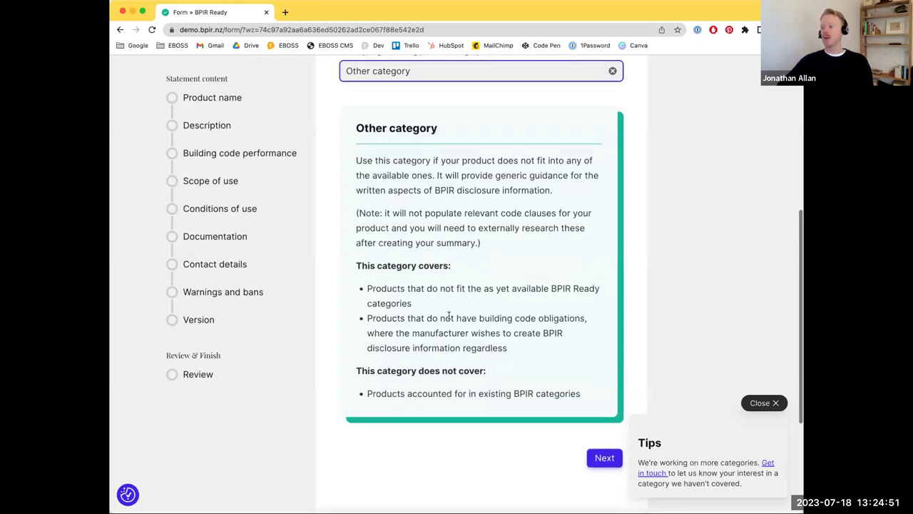
scroll(448, 314, up, 3)
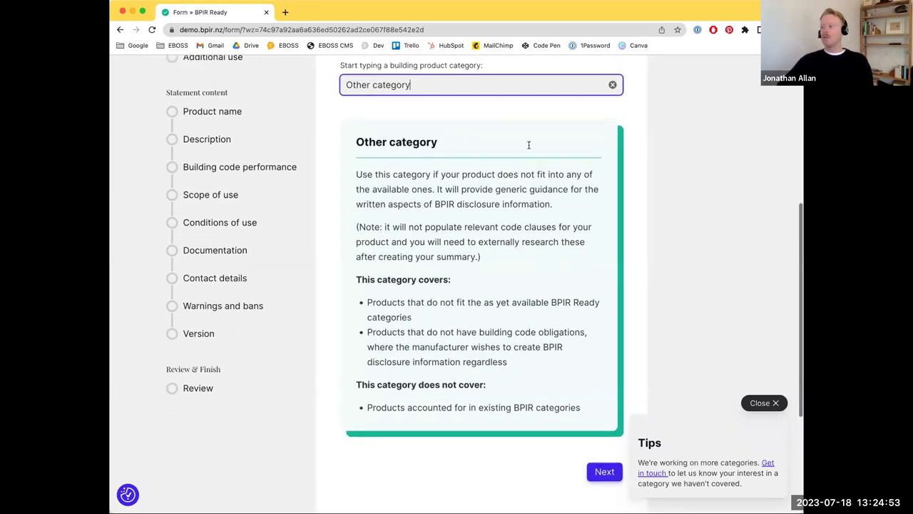
Set the product category to Wall cladding — general and continue to the additional use questions.
click(611, 144)
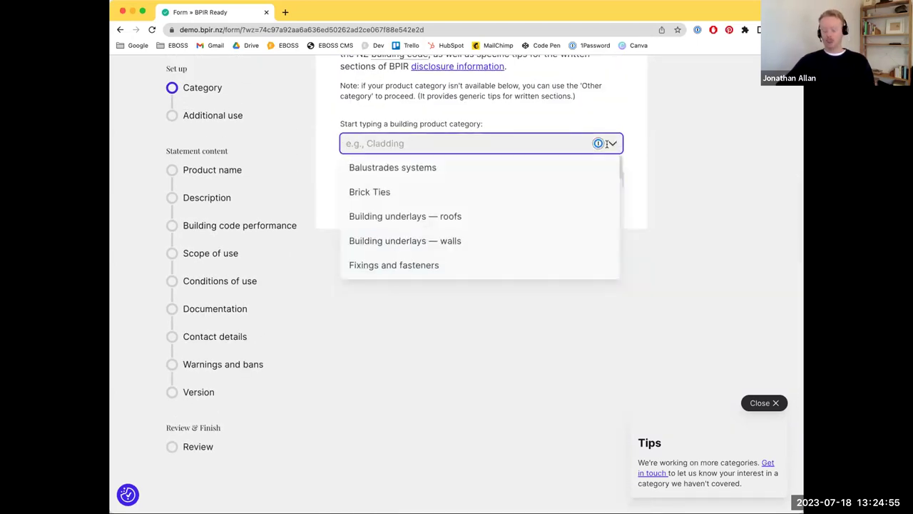
text(cladd)
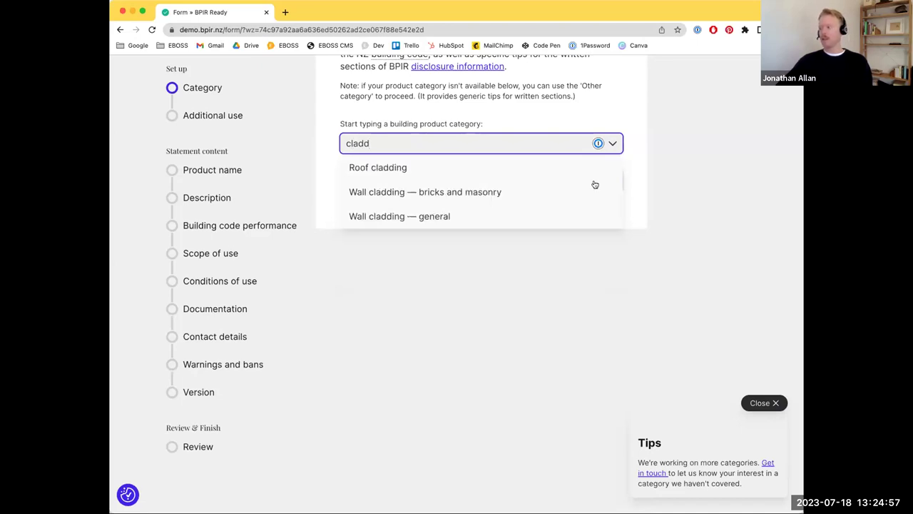
click(475, 218)
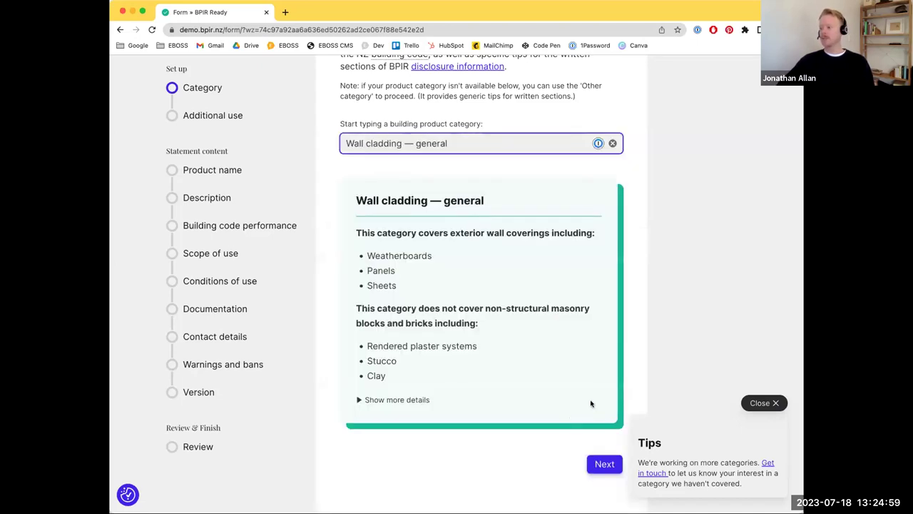
scroll(640, 322, down, 1)
scroll(640, 322, down, 1)
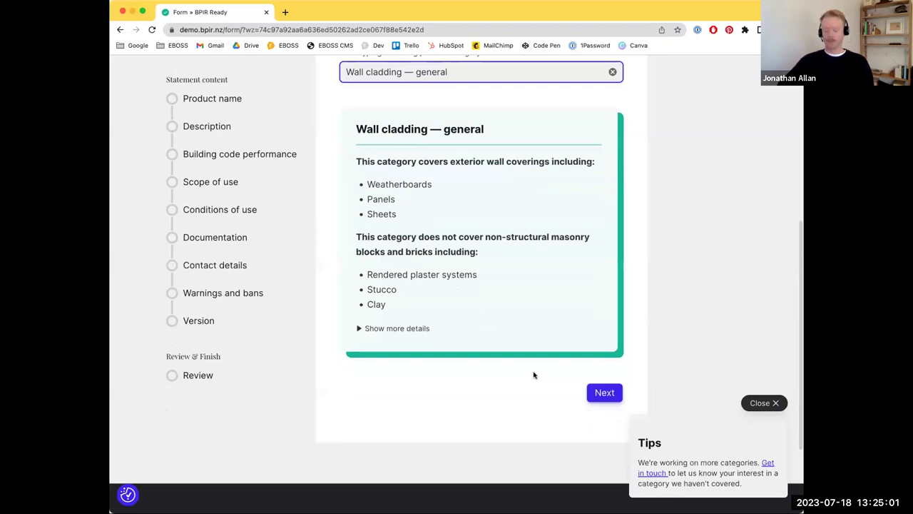
click(608, 399)
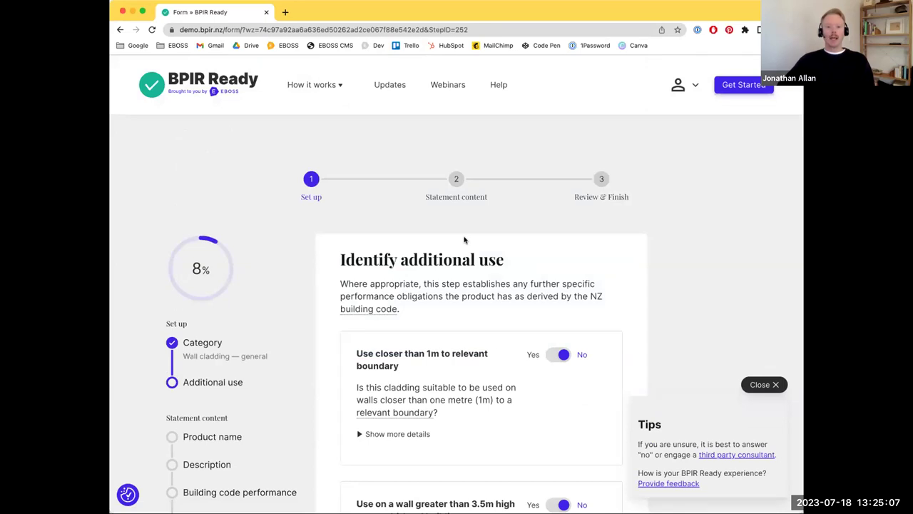
Answer Yes to use closer than 1m to the relevant boundary and check that question's further details.
scroll(503, 240, down, 2)
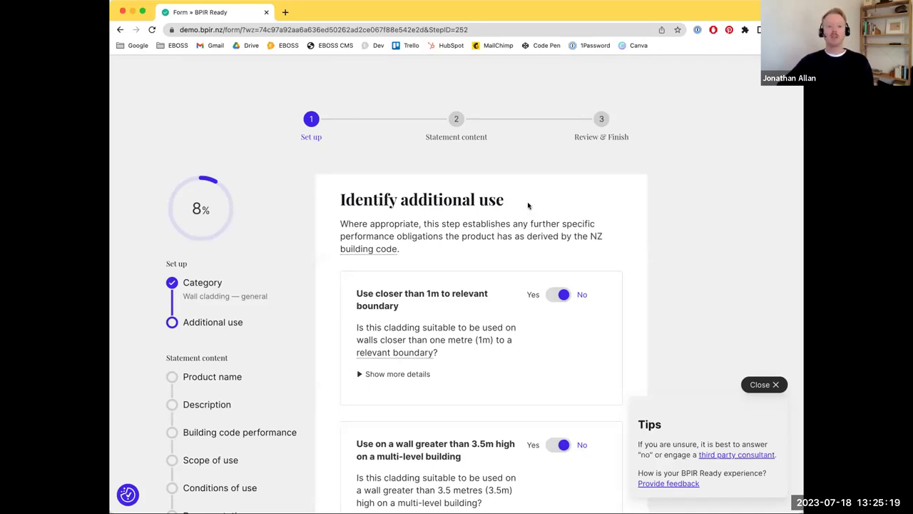
scroll(531, 221, down, 2)
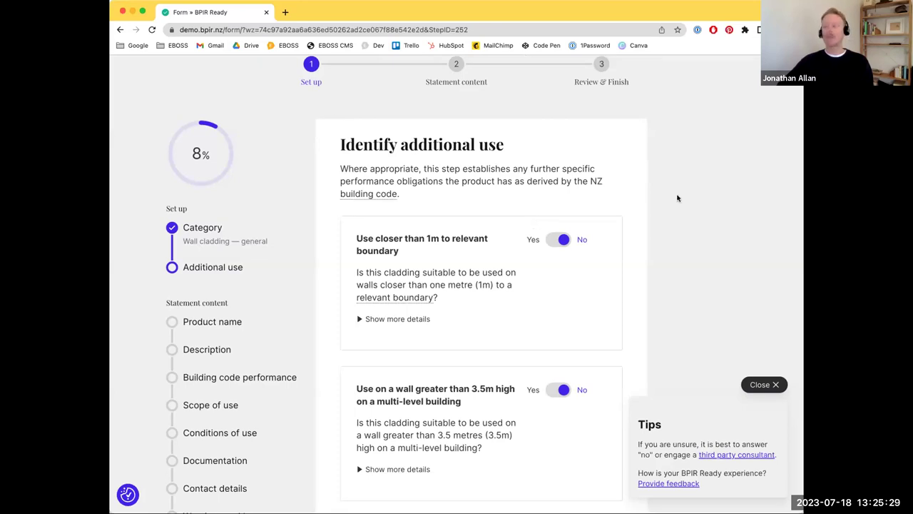
scroll(556, 225, down, 1)
scroll(556, 225, down, 2)
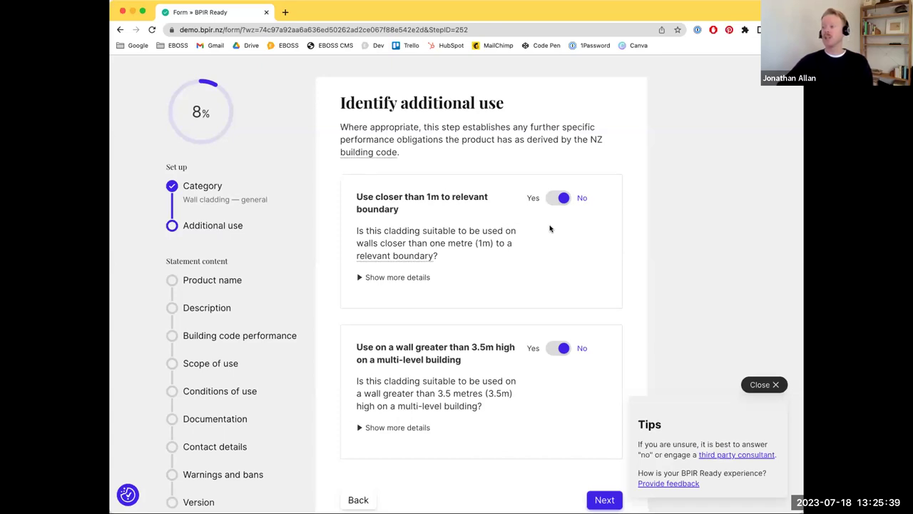
click(551, 201)
scroll(521, 263, down, 1)
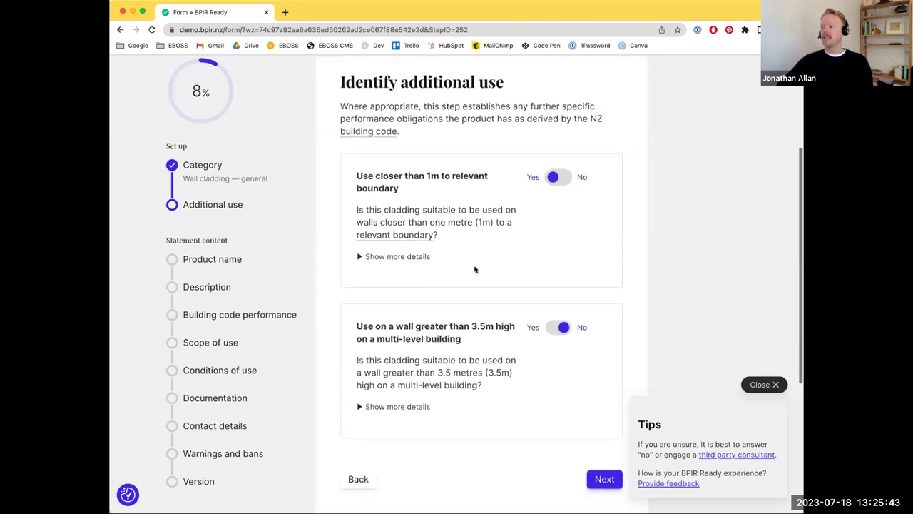
click(358, 250)
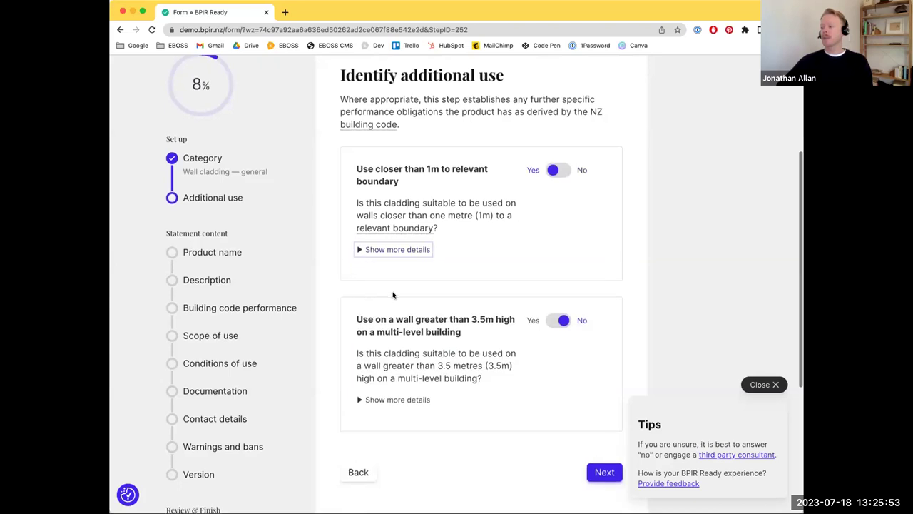
Answer Yes to use on a wall greater than 3.5m high on a multi-level building and check its further details.
scroll(393, 295, down, 1)
click(555, 300)
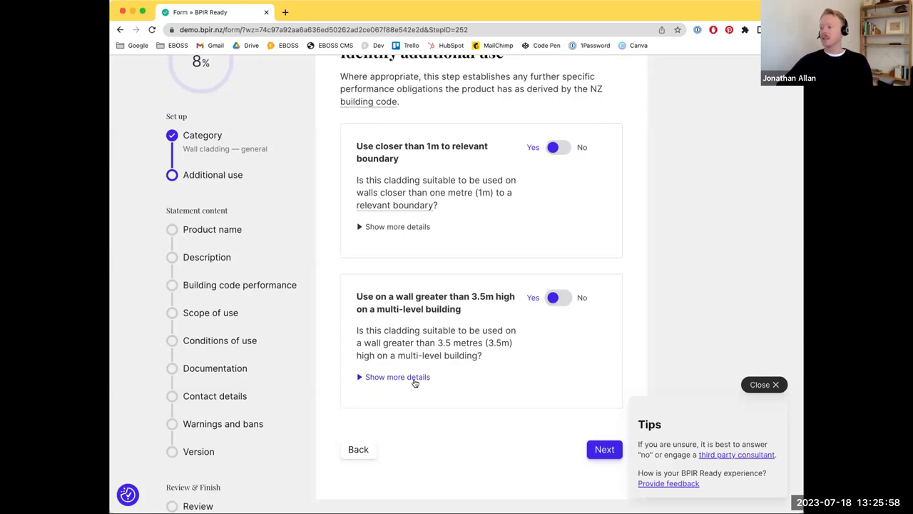
click(358, 377)
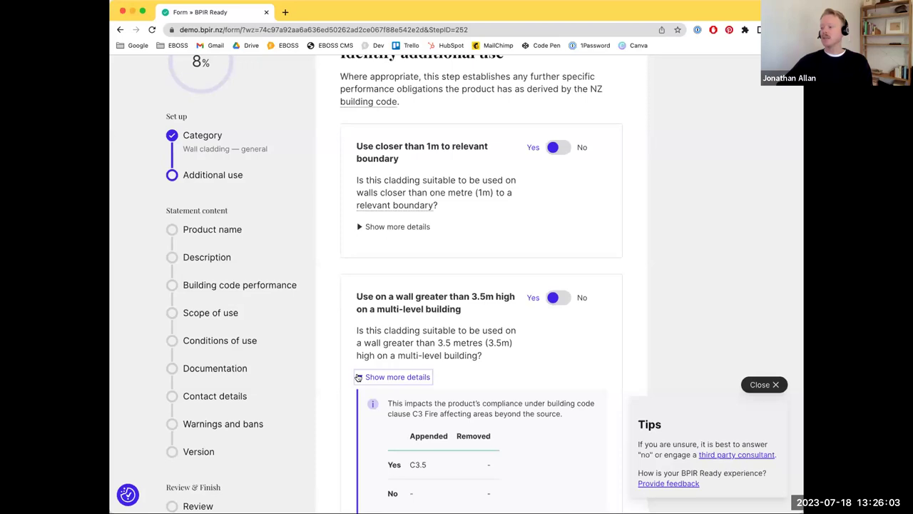
click(358, 377)
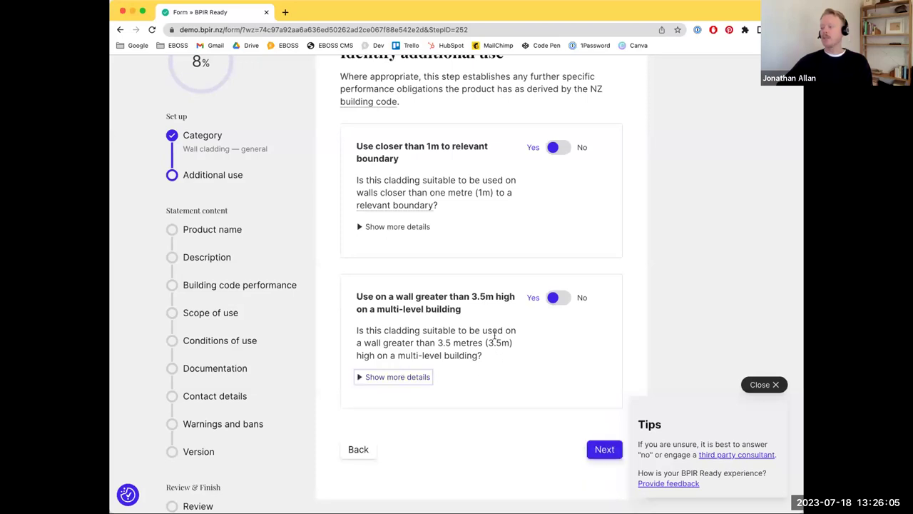
Look up the definition of "relevant boundary" in the first additional use question.
scroll(495, 340, up, 1)
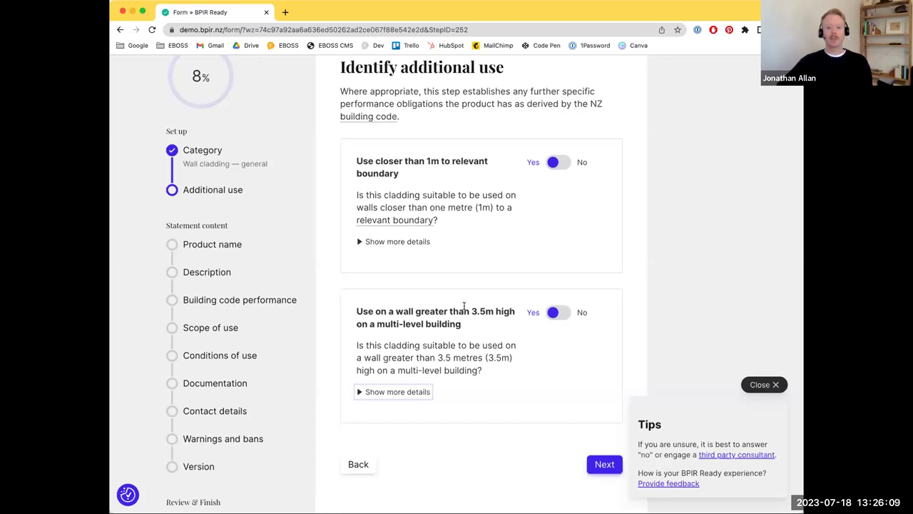
scroll(461, 311, down, 2)
scroll(471, 300, up, 1)
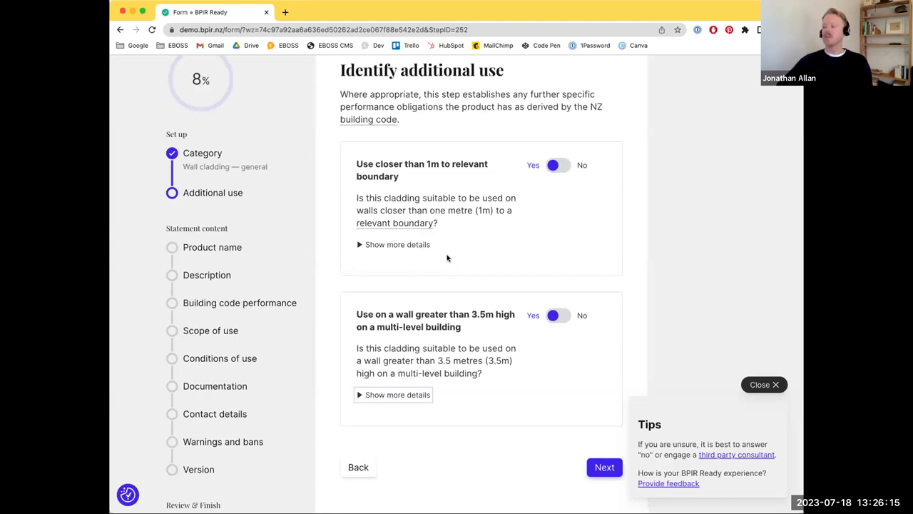
mouse_move(388, 221)
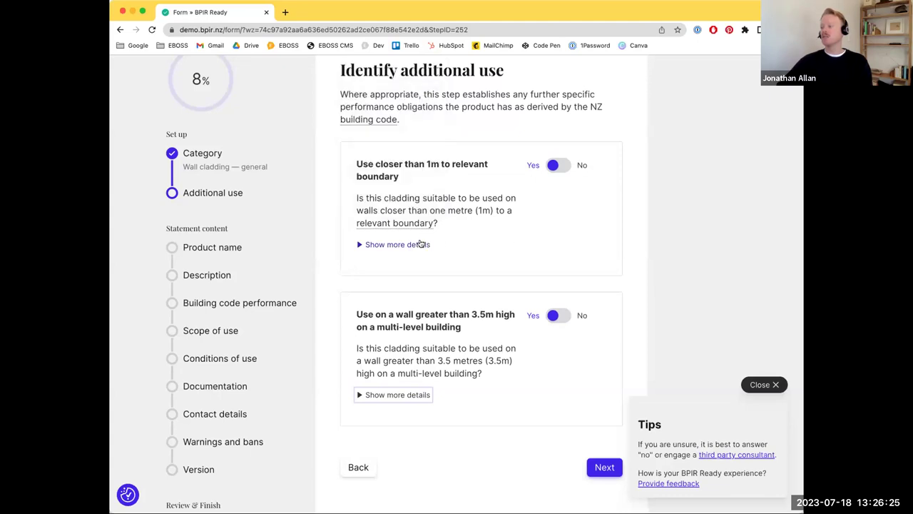
Accept the Yes answers to both additional use questions and continue to the Product name section.
scroll(421, 244, down, 1)
scroll(422, 241, up, 1)
scroll(464, 300, down, 1)
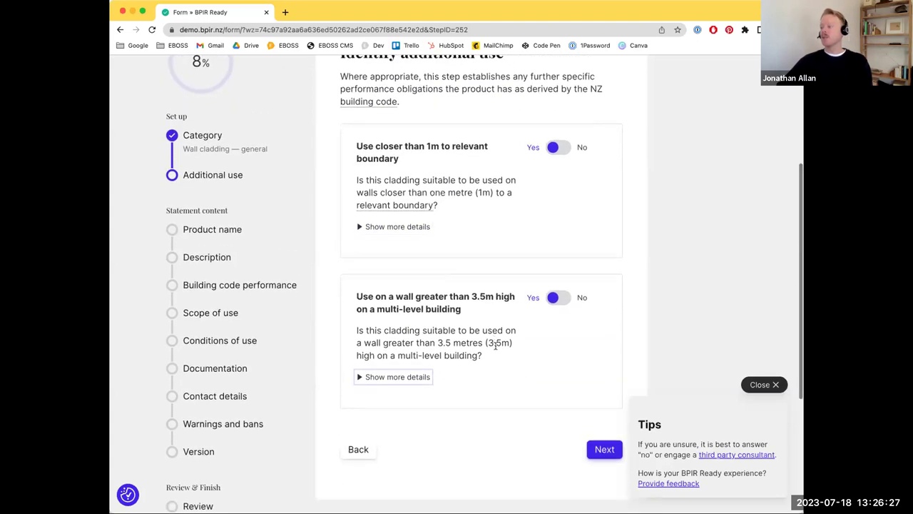
scroll(495, 343, down, 2)
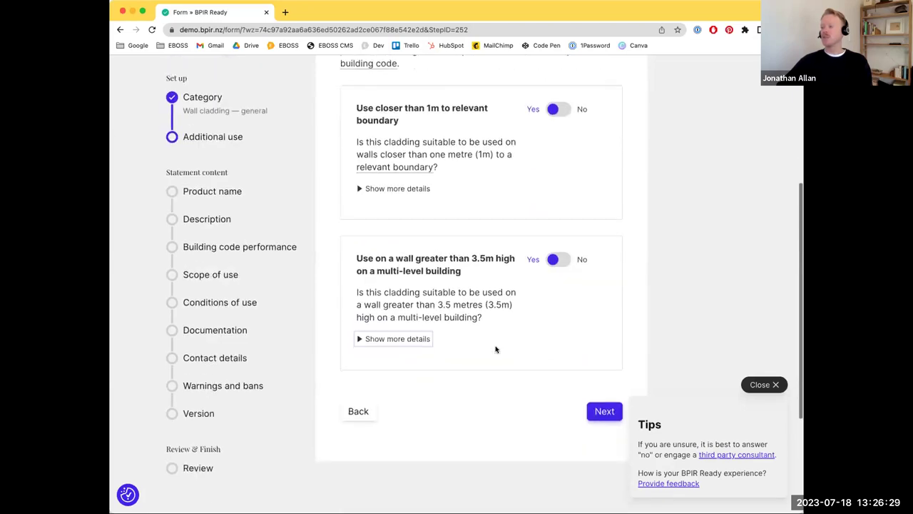
click(593, 418)
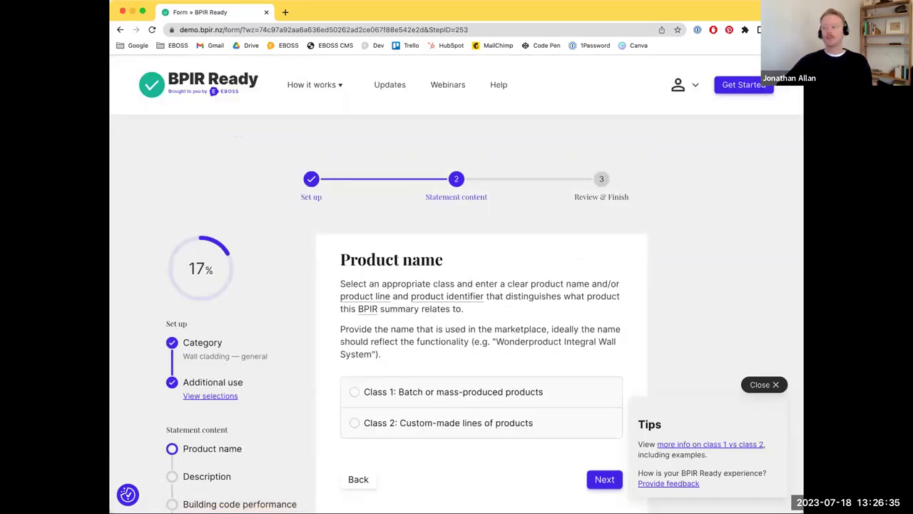
Classify the product as Class 1: Batch or mass-produced products.
scroll(433, 282, down, 1)
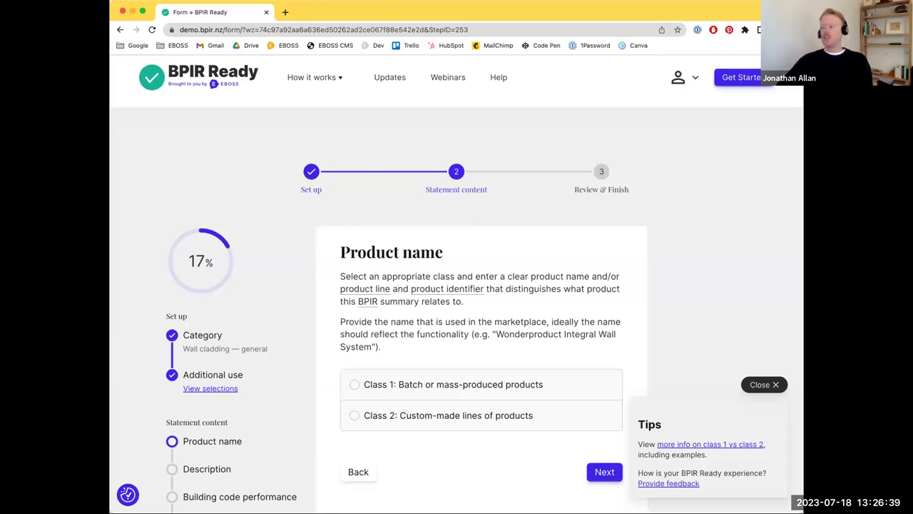
scroll(446, 296, down, 2)
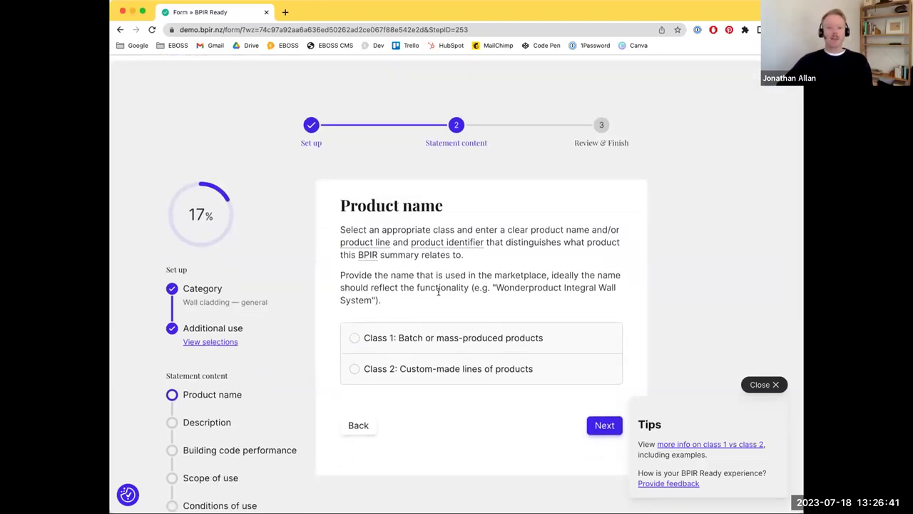
scroll(426, 290, down, 1)
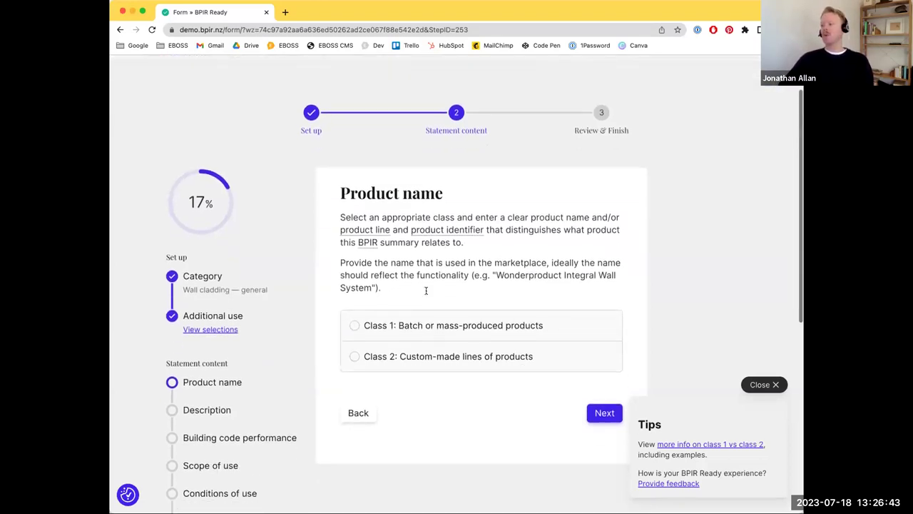
scroll(374, 278, down, 2)
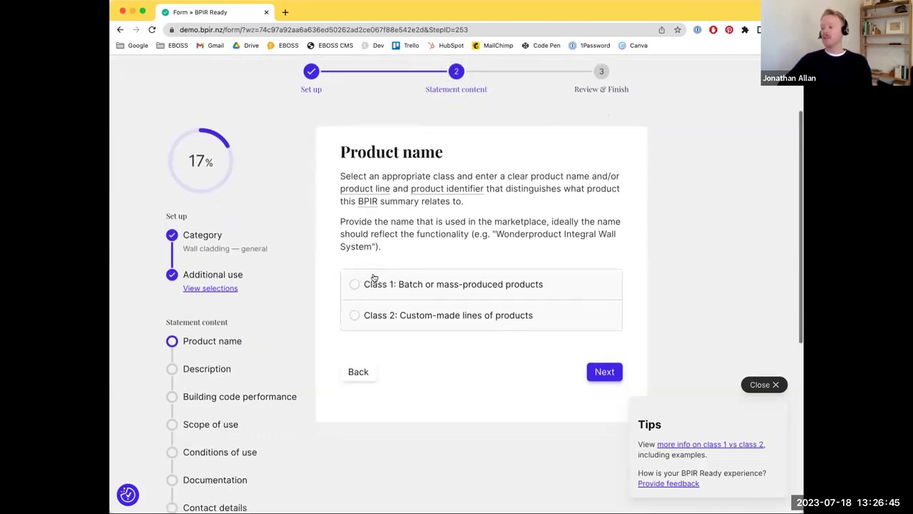
click(353, 285)
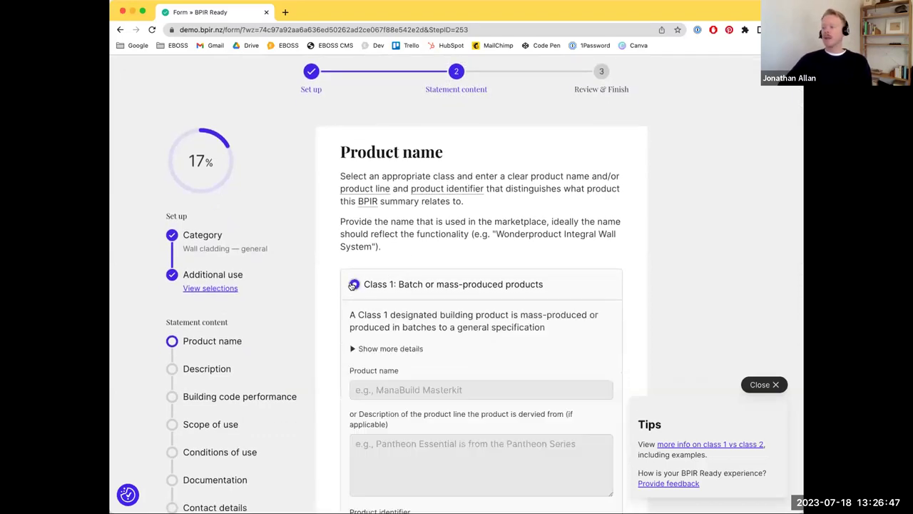
Enter "Hercules Weatherboard" as the Class 1 product name.
scroll(415, 301, down, 3)
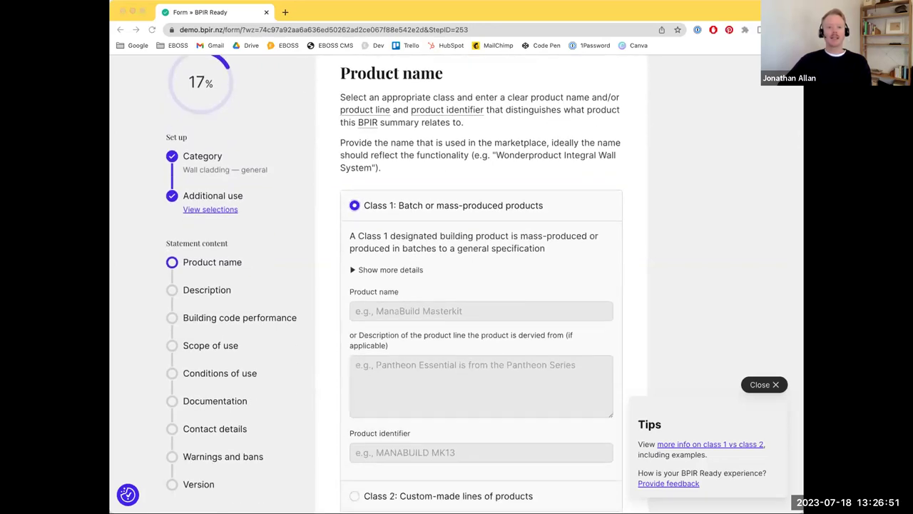
scroll(456, 299, down, 3)
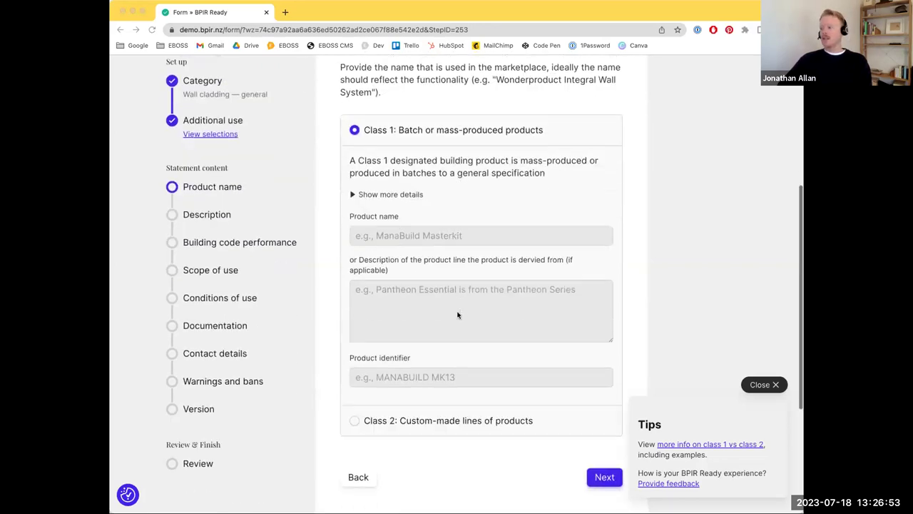
click(422, 236)
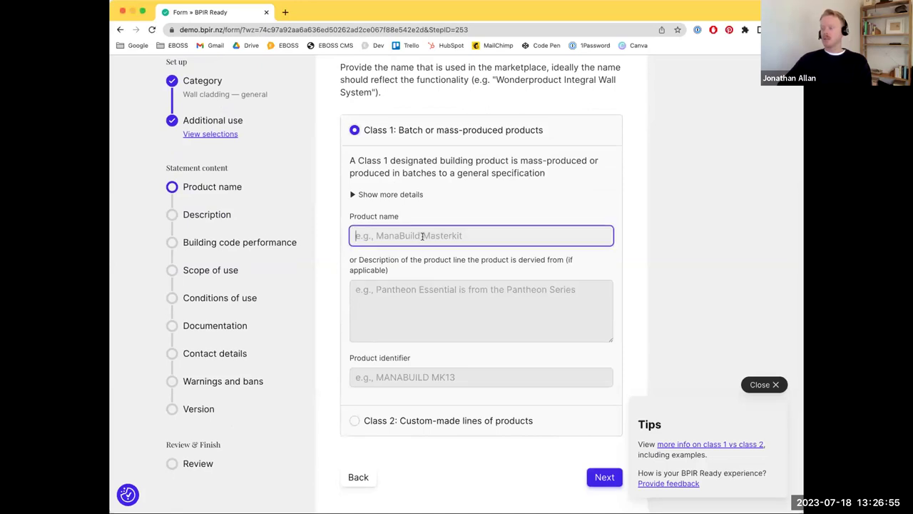
text(Hercules Weatherboard)
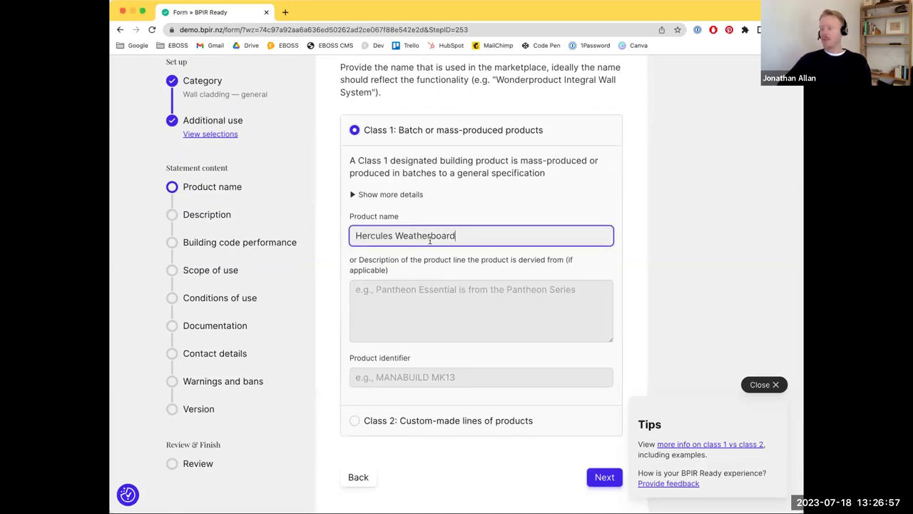
key(super+Tab)
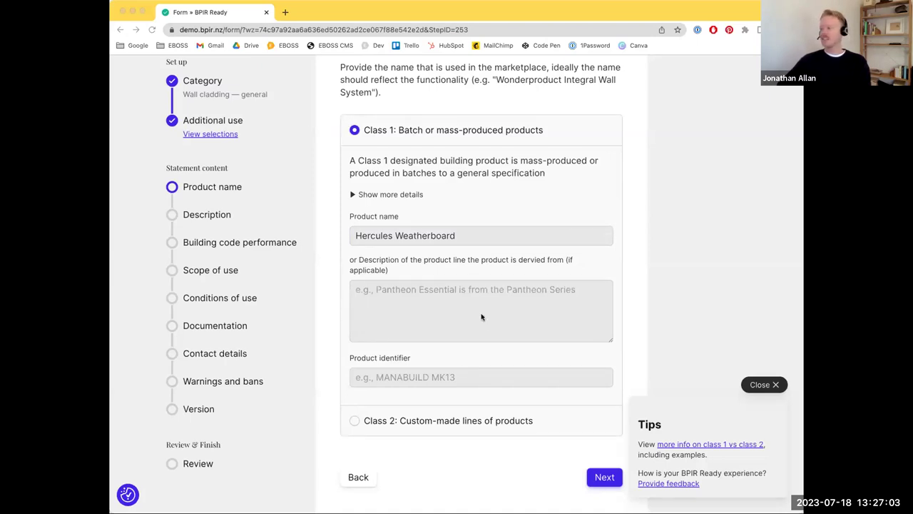
key(super+Tab)
Set the product identifier to HERCWB and continue to the Description section.
scroll(430, 389, down, 1)
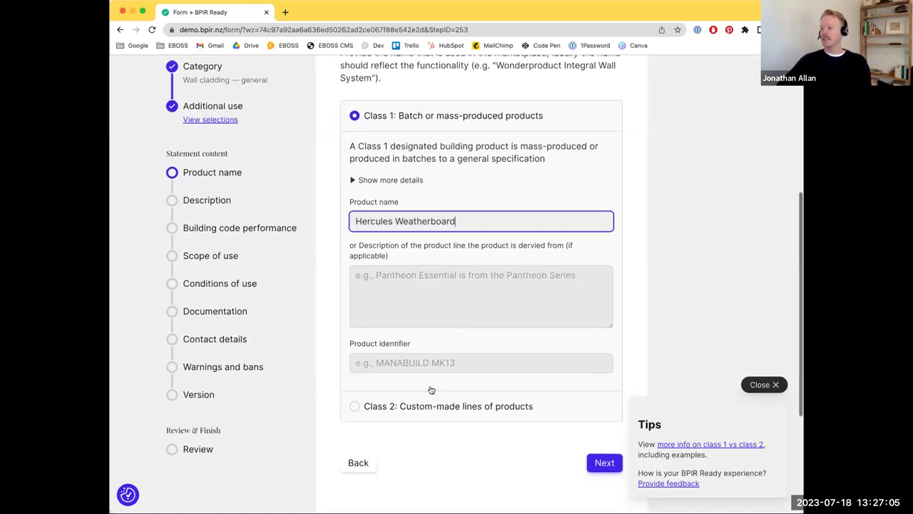
click(432, 351)
text(HERCWB)
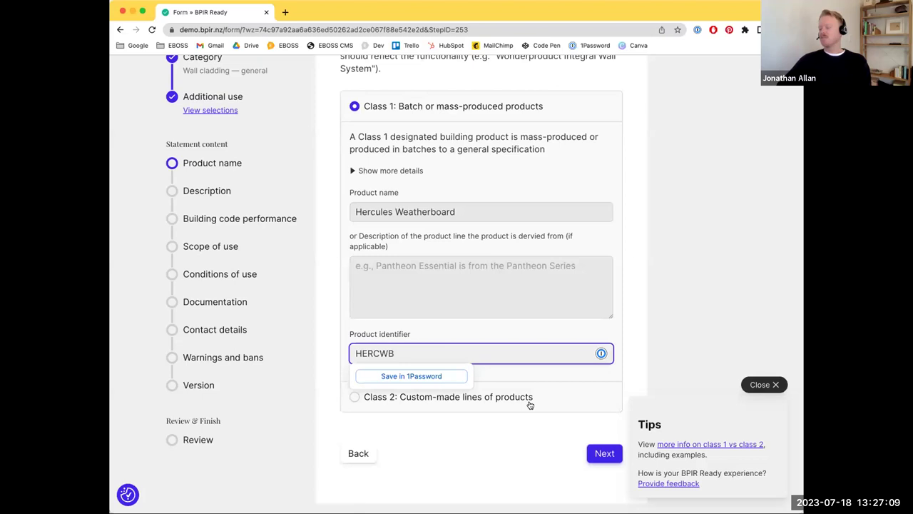
click(553, 450)
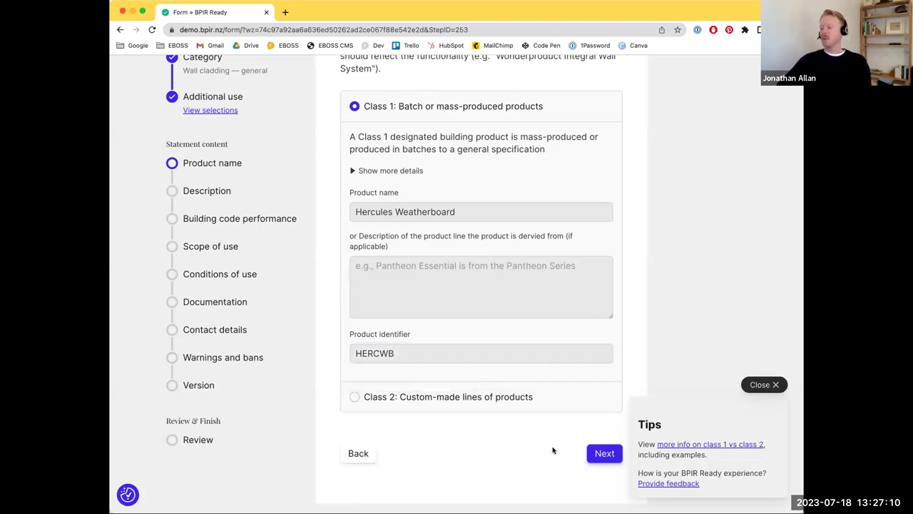
click(603, 454)
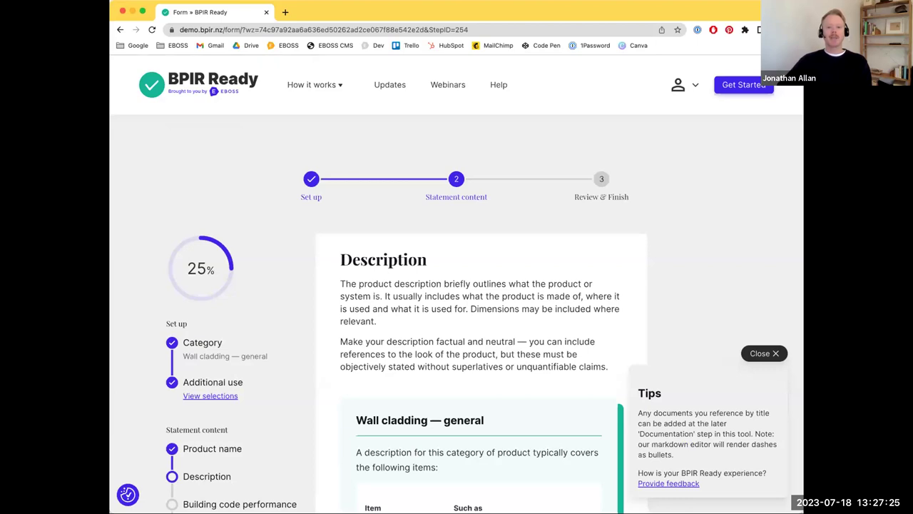
Read the description guidance and the table of items typically covered for Wall cladding — general.
scroll(417, 334, down, 1)
scroll(416, 334, down, 2)
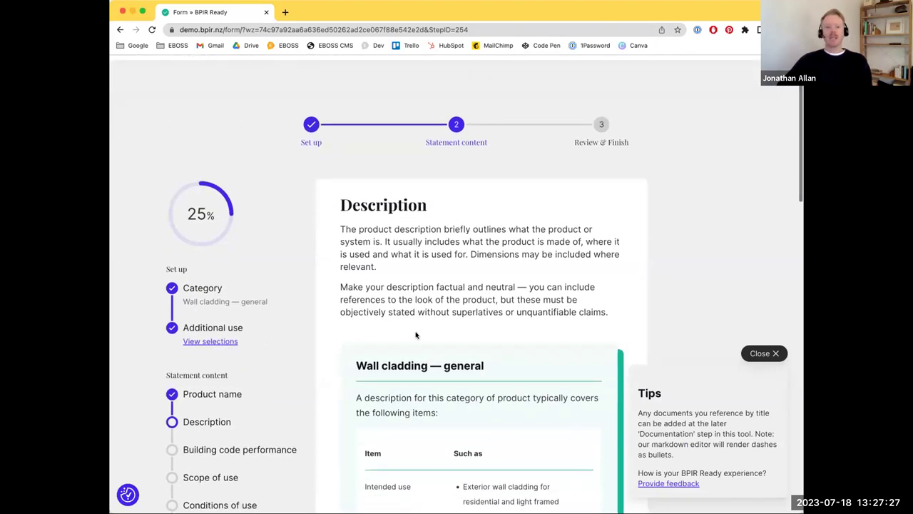
drag(608, 316, 353, 234)
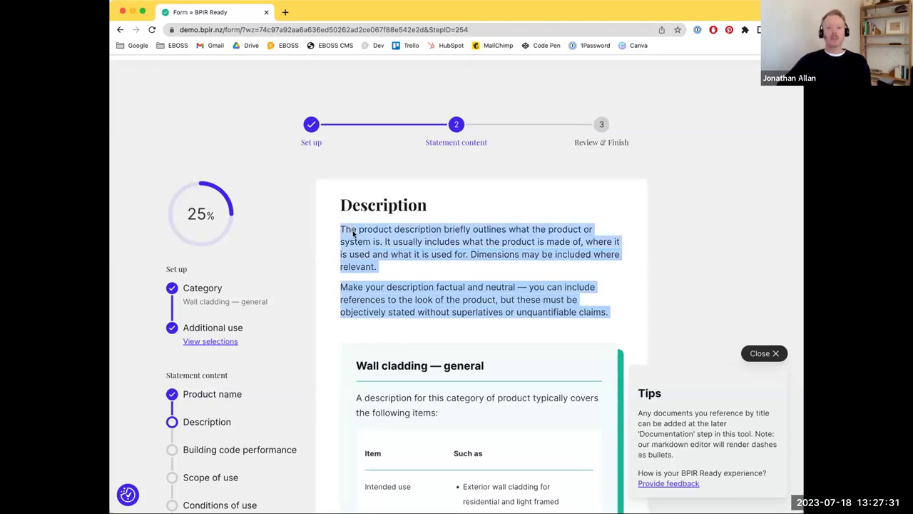
click(398, 304)
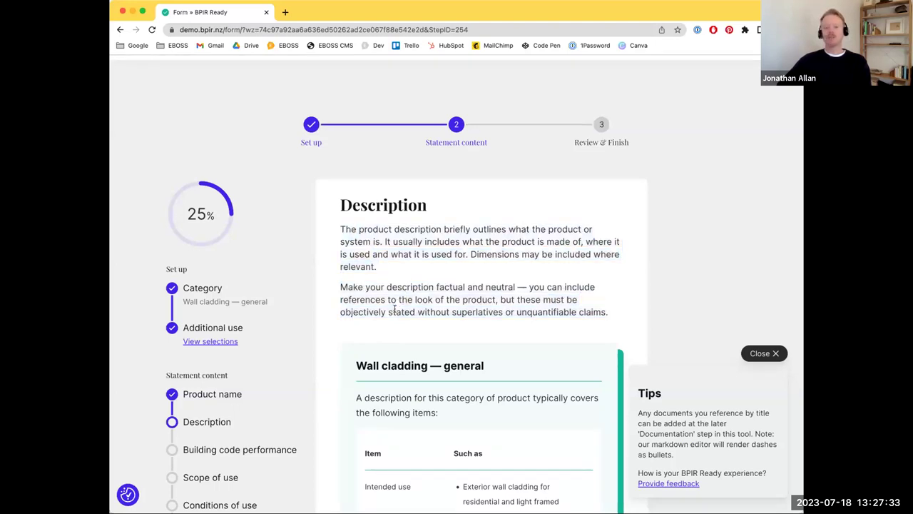
scroll(395, 309, down, 5)
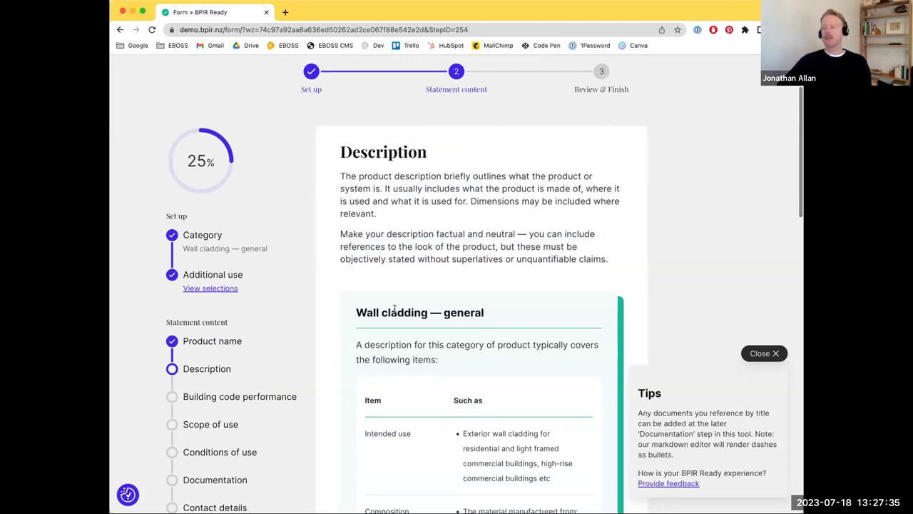
scroll(394, 310, down, 2)
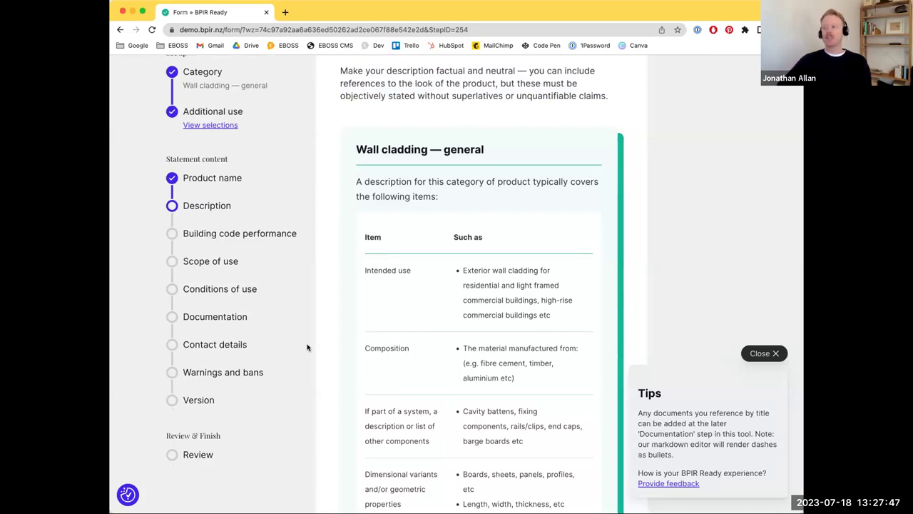
scroll(434, 321, down, 3)
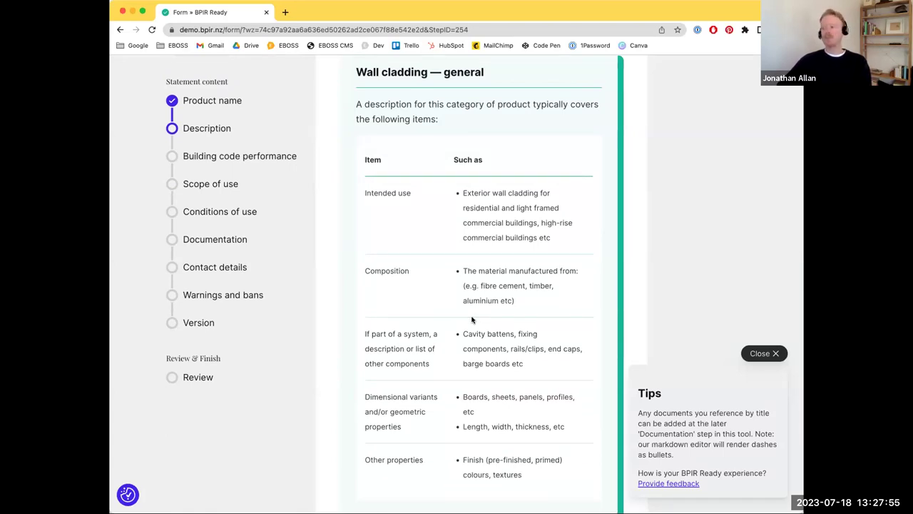
scroll(471, 320, down, 3)
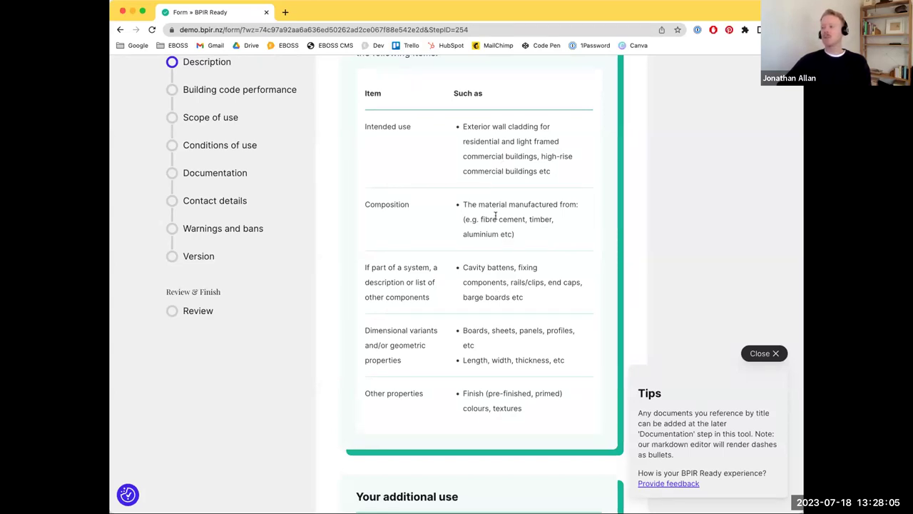
scroll(478, 284, down, 2)
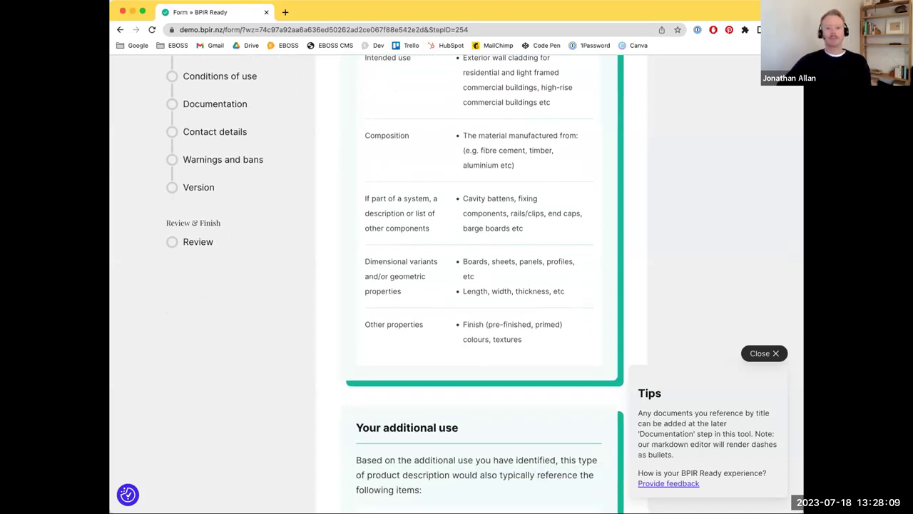
scroll(460, 365, down, 2)
scroll(460, 362, down, 3)
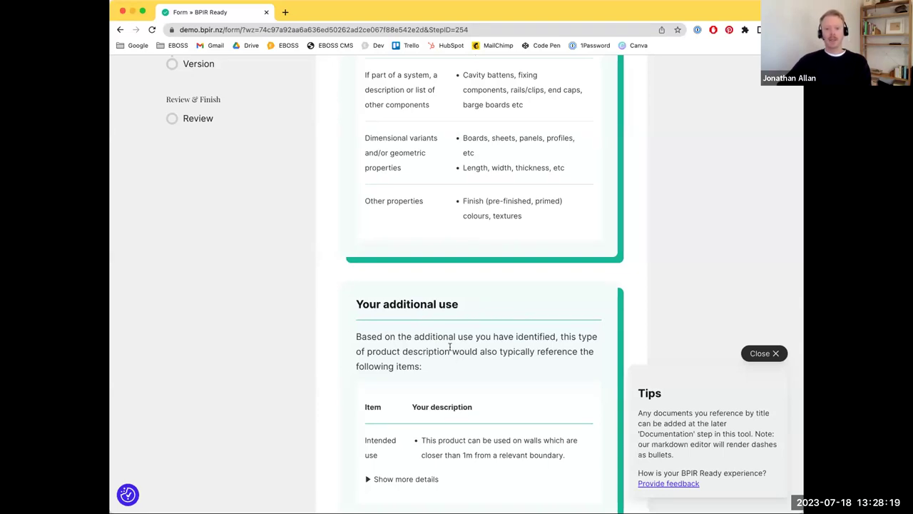
Review the suggested intended-use wording for the additional use and expand its details to see where it comes from.
scroll(450, 348, down, 4)
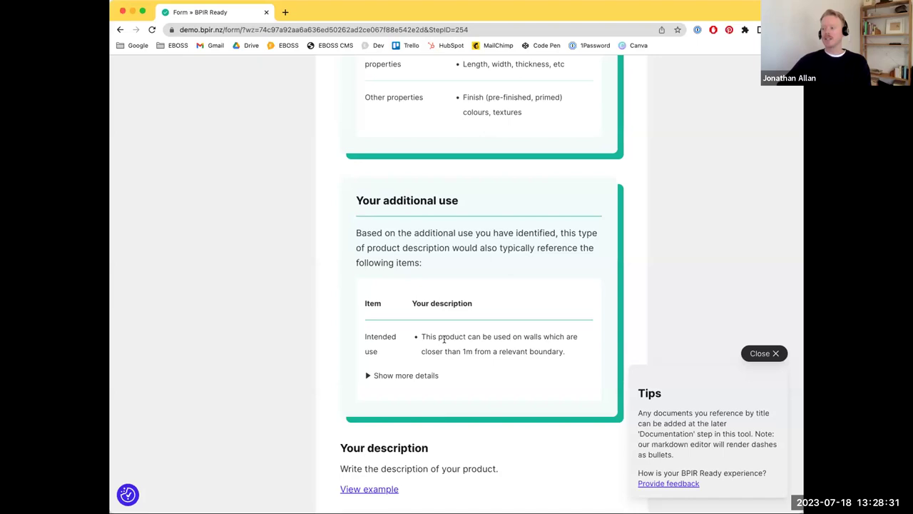
scroll(399, 349, down, 1)
click(369, 358)
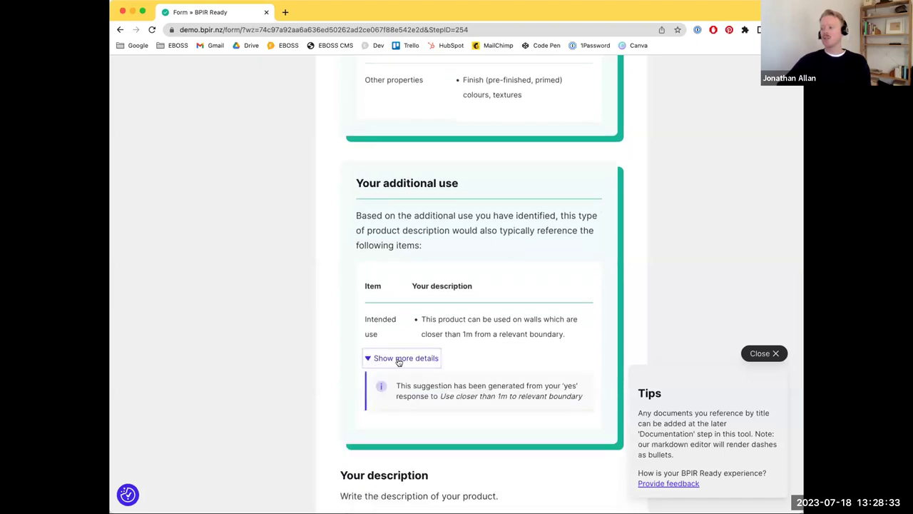
scroll(399, 357, down, 2)
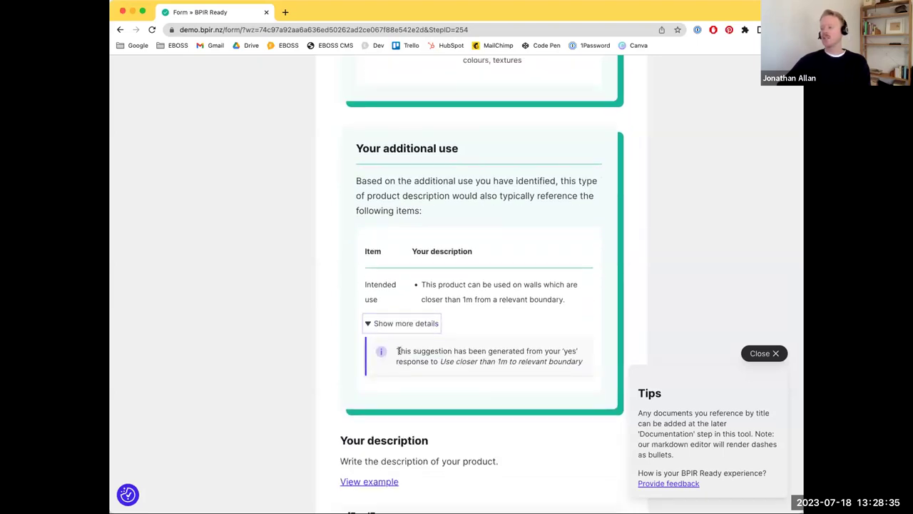
click(565, 350)
double_click(565, 349)
click(491, 356)
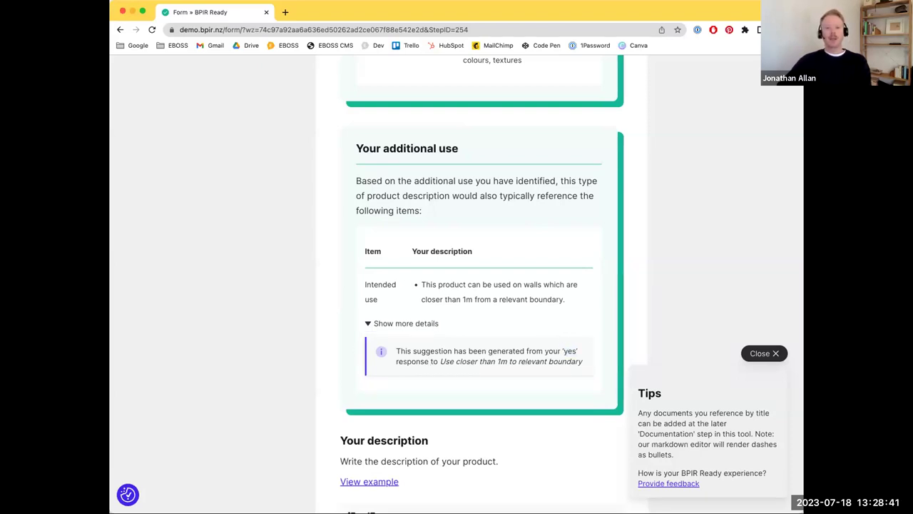
View the example product description, dismissing the tips, and return to the empty description field.
scroll(383, 300, down, 3)
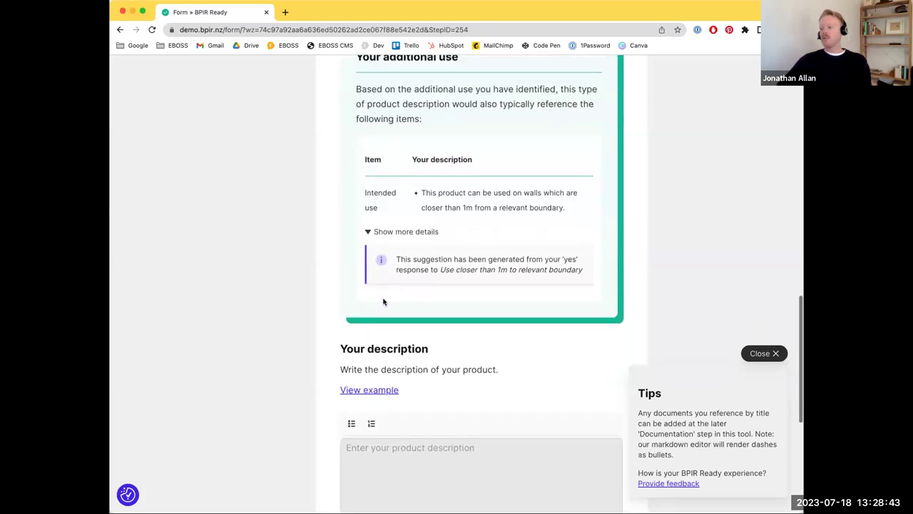
scroll(383, 302, down, 5)
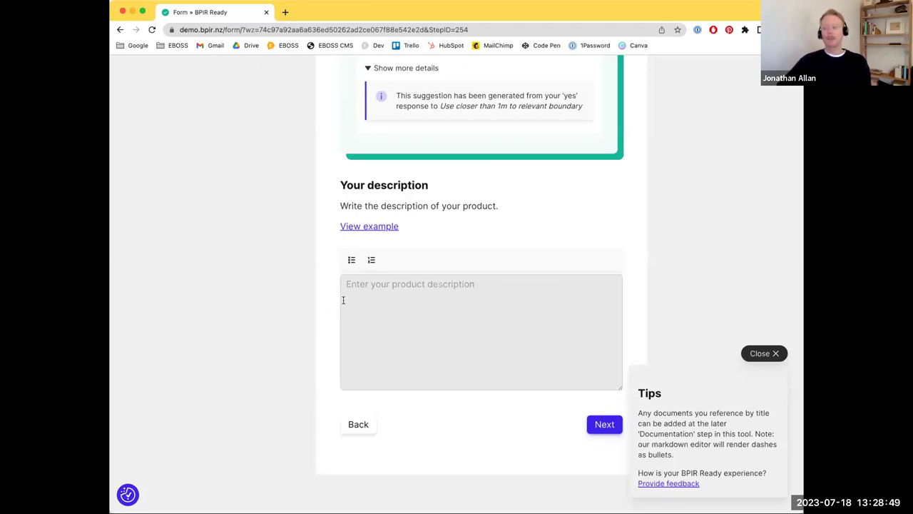
click(368, 227)
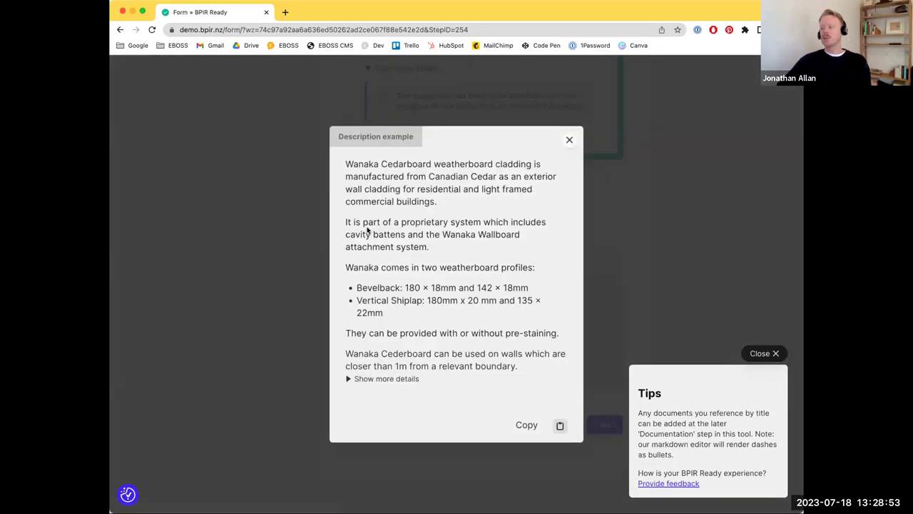
click(760, 354)
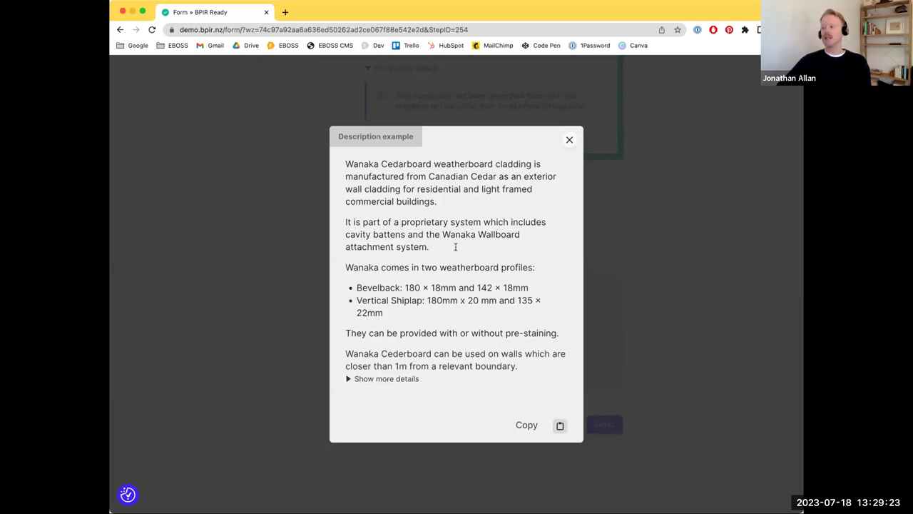
click(570, 140)
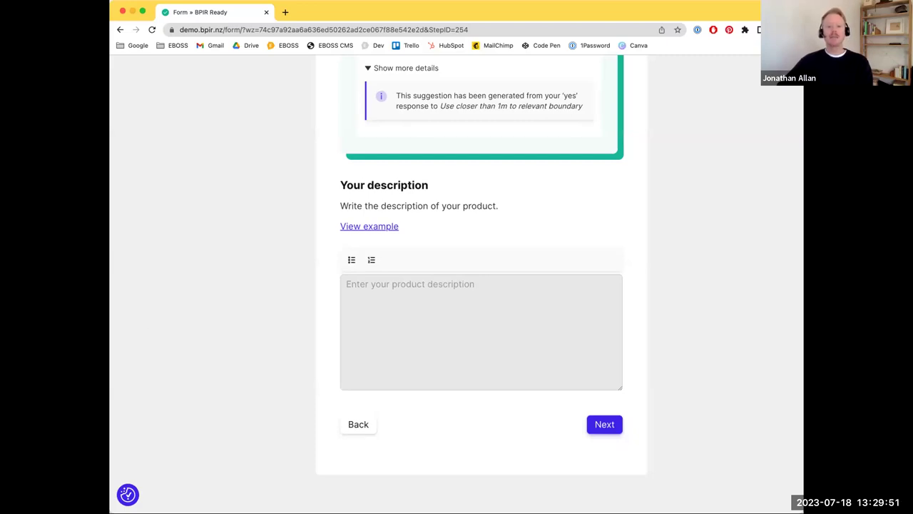
Try the bulleted-list formatting in the product description field and clear the three placeholder items.
click(487, 321)
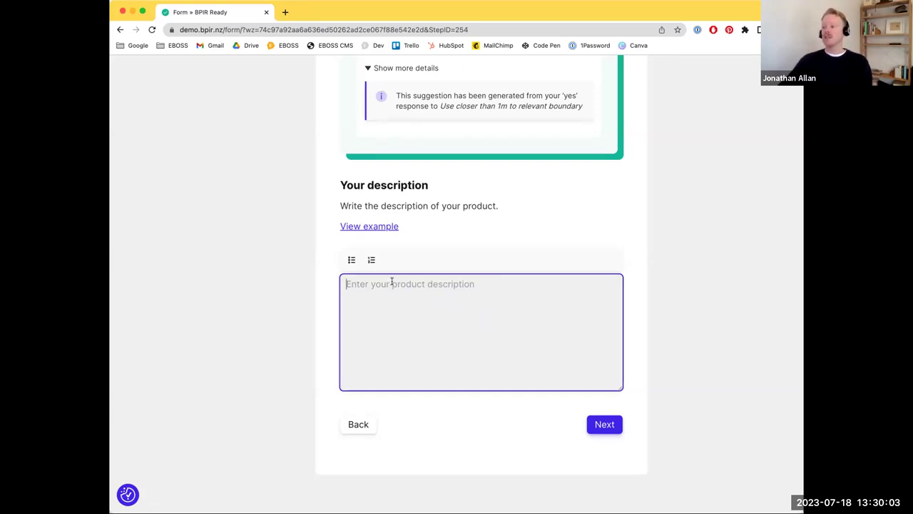
click(350, 259)
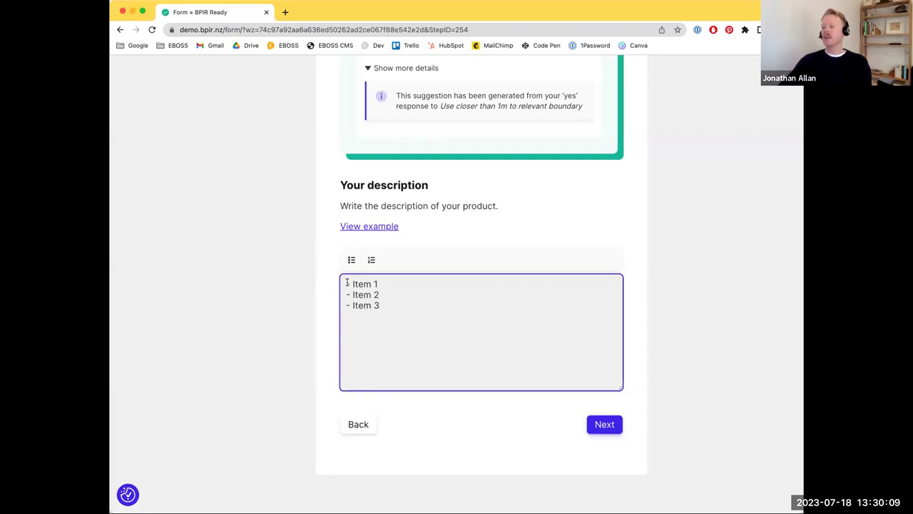
drag(352, 283, 372, 296)
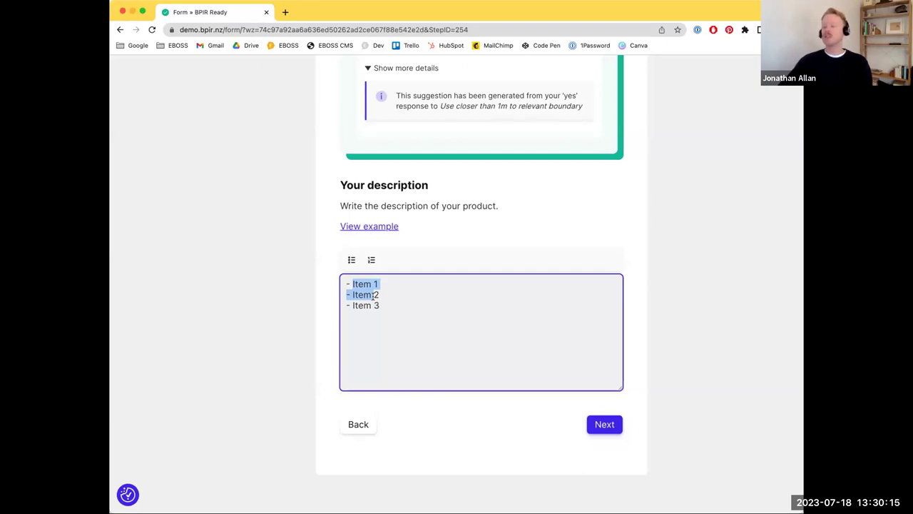
click(415, 321)
drag(432, 321, 340, 279)
key(BackSpace)
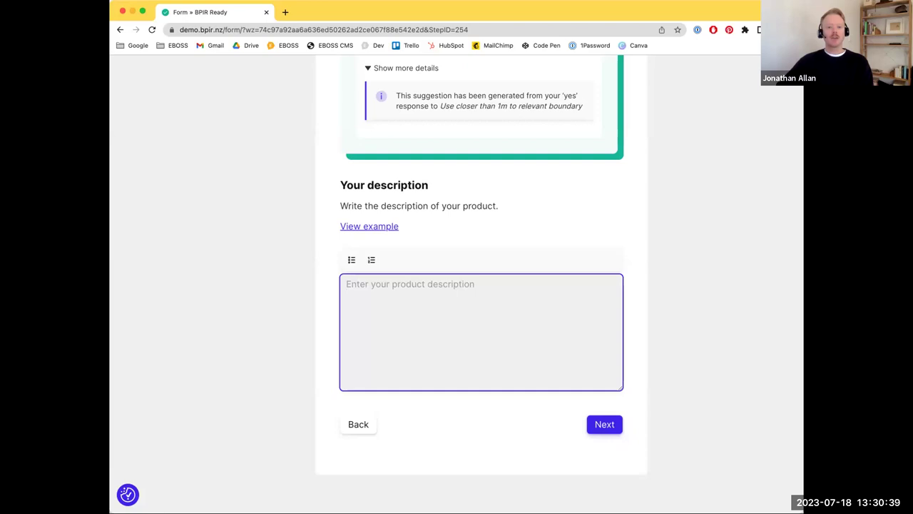
Enter the prepared Hercules Weatherboard description covering Canadian Cedar, Bevelback and Vertical Shiplap profiles, pre-staining and relevant-boundary use, and continue to Building code performance.
key(super+Tab)
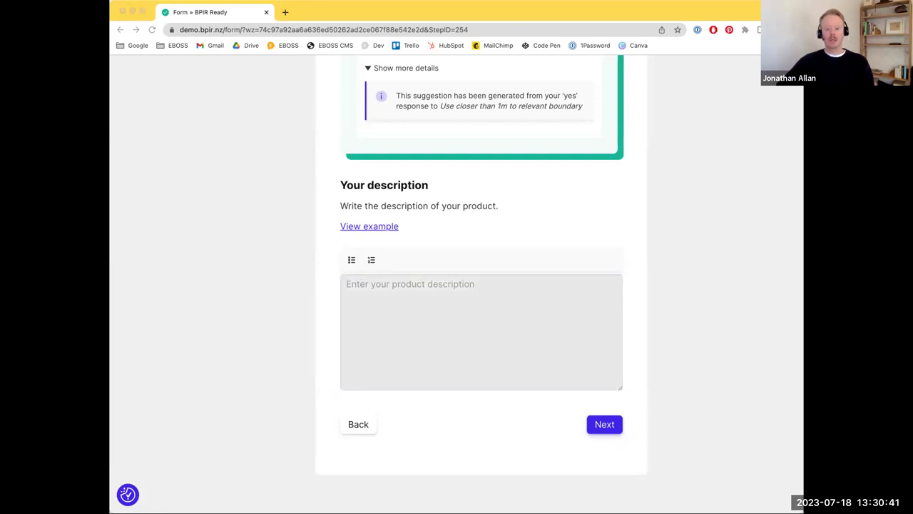
click(367, 349)
text(Hercules Weatherboard cladding is manufactured from Canadian Cedar as an exterior wall cladding for residential and light framed commercial buildings.  It is part of a proprietary system which includes cavity battens and the Hercules Weatherboard attachment system.  Hercules Weatherboard comes in two weatherboard profiles:  Bevelback: 180 × 18mm and 142 × 18mm Vertical Shiplap: 180mm × 20 mm and 135 × 22mm  They can be provided with or without pre-staining.  Hercules Weatherboard can be used on walls which are closer than 1m from a relevant boundary.)
scroll(430, 307, up, 5)
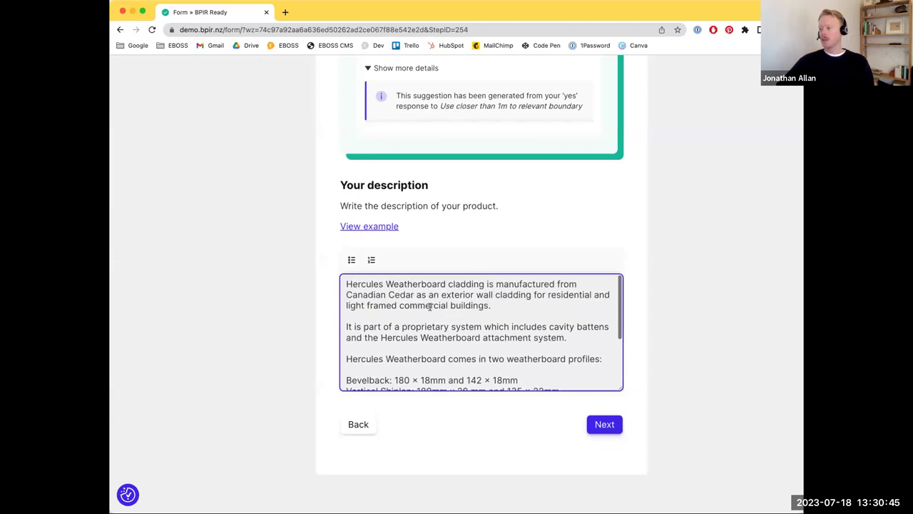
scroll(430, 307, down, 5)
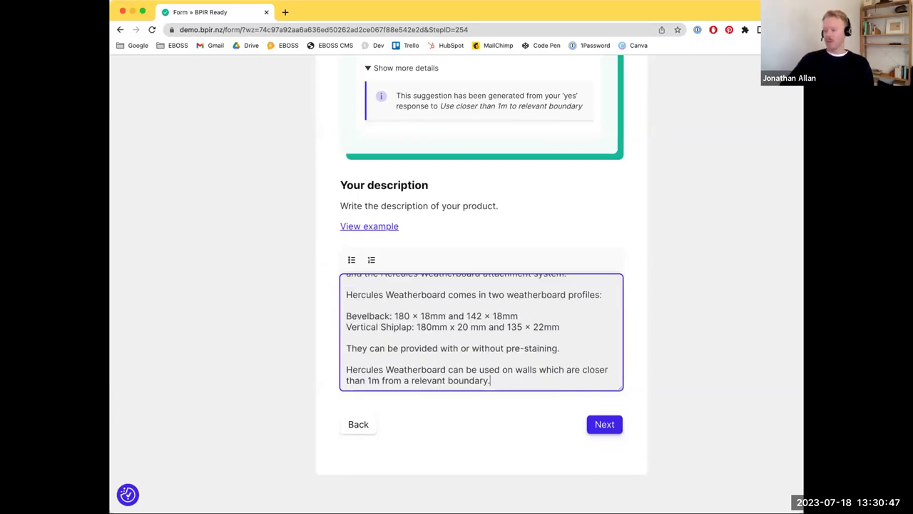
click(600, 425)
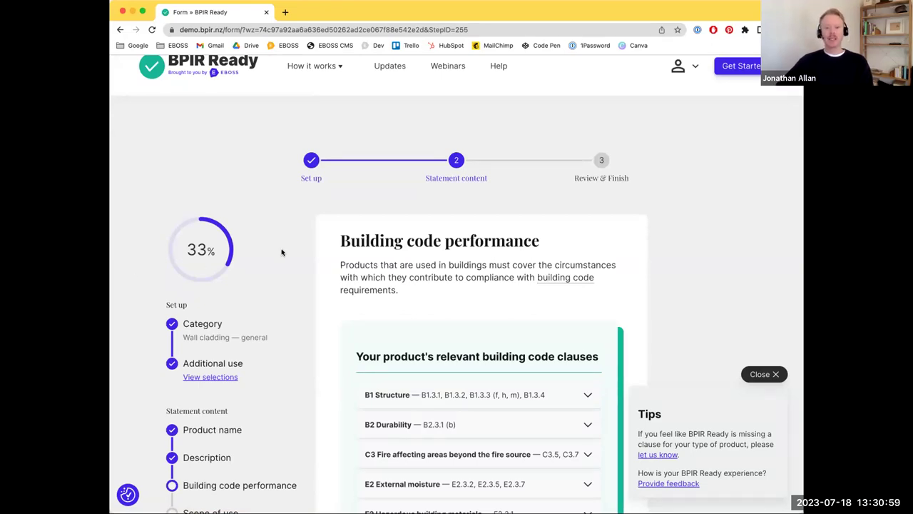
View the account's saved BPIR summaries and reopen the Hercules Weatherboard summary for editing.
scroll(641, 152, up, 1)
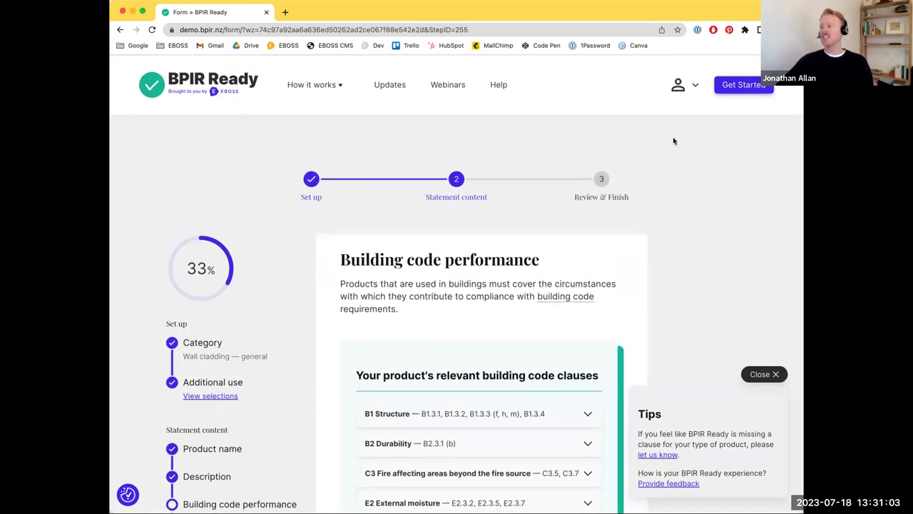
click(678, 85)
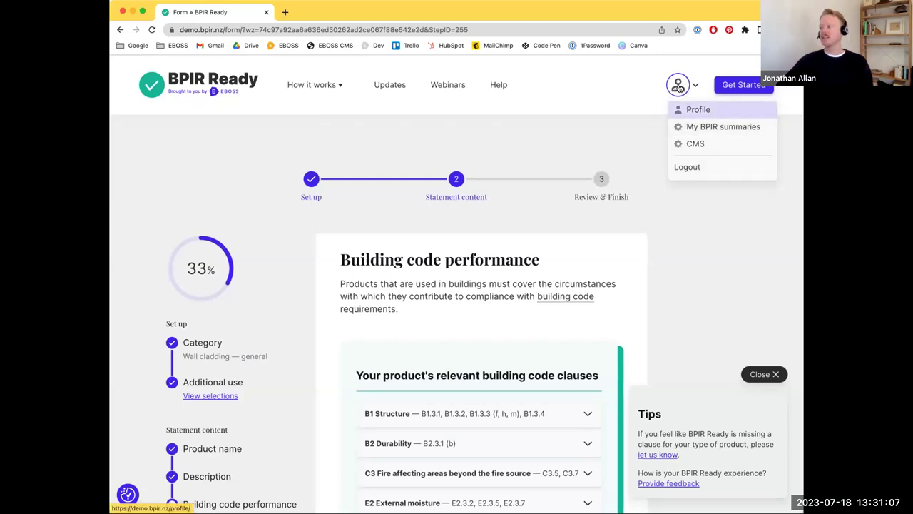
click(697, 126)
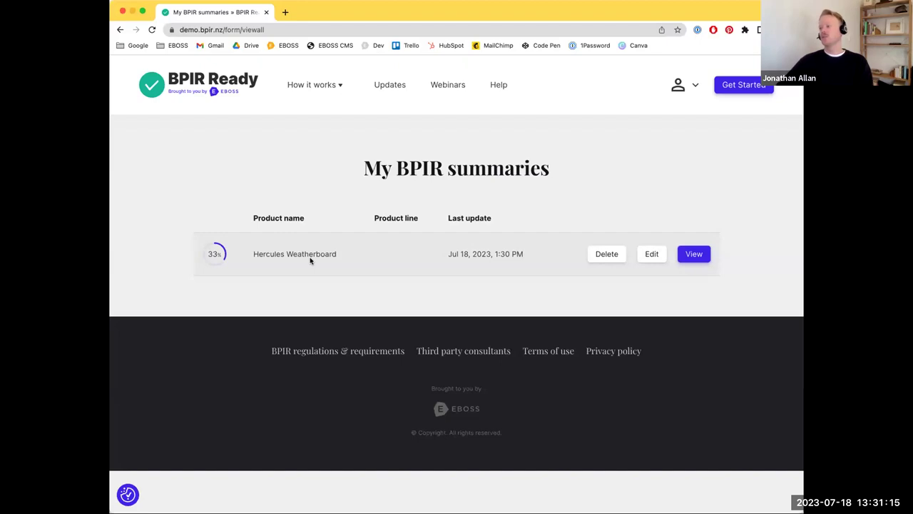
click(648, 255)
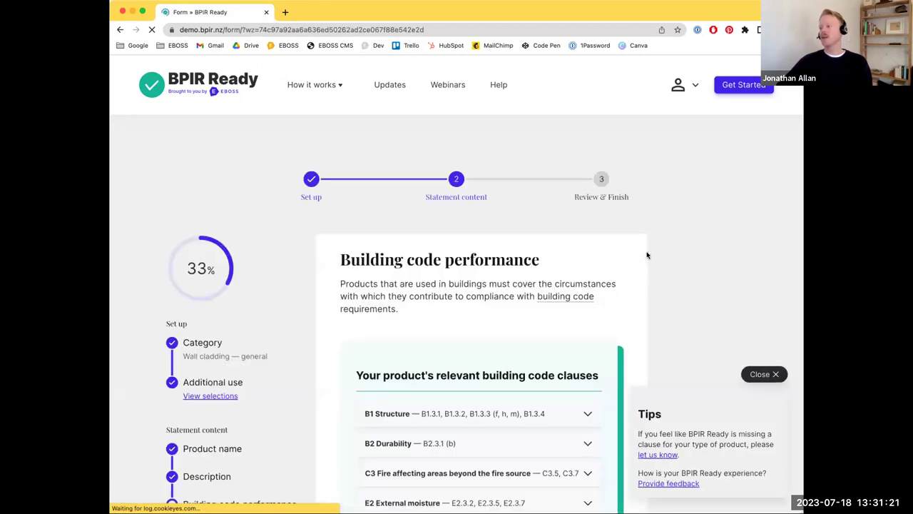